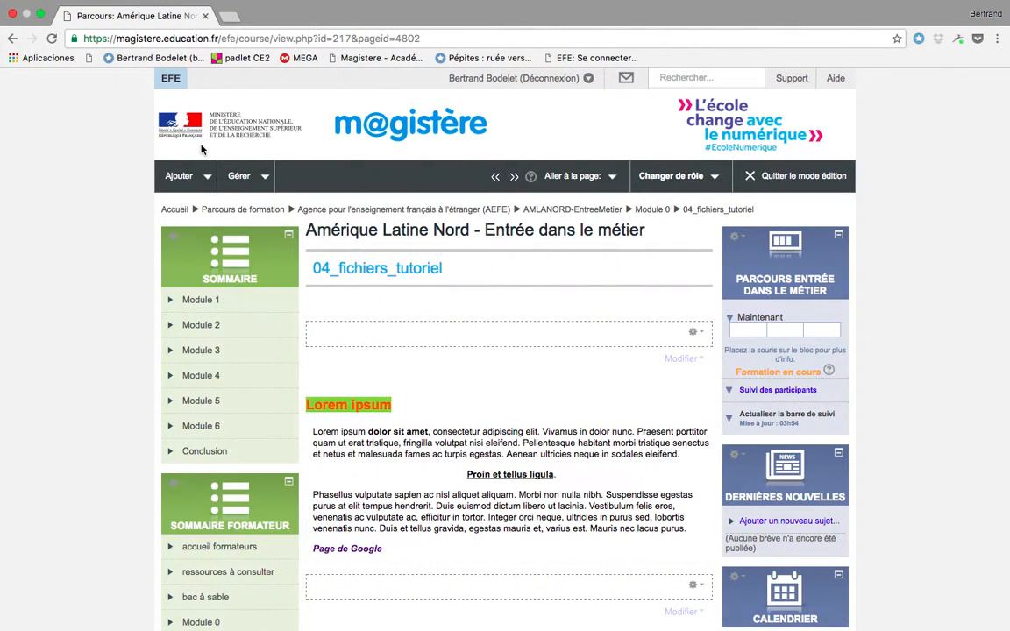
# Add a Contribution activity to the main area of the 04_fichiers_tutoriel page
pyautogui.click(198, 178)
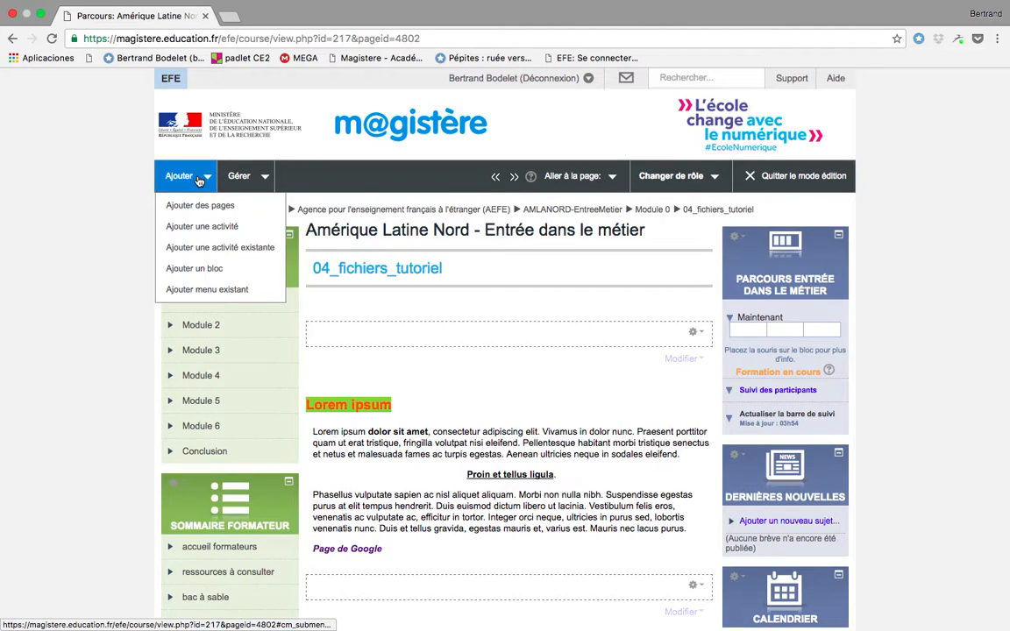
pyautogui.click(194, 227)
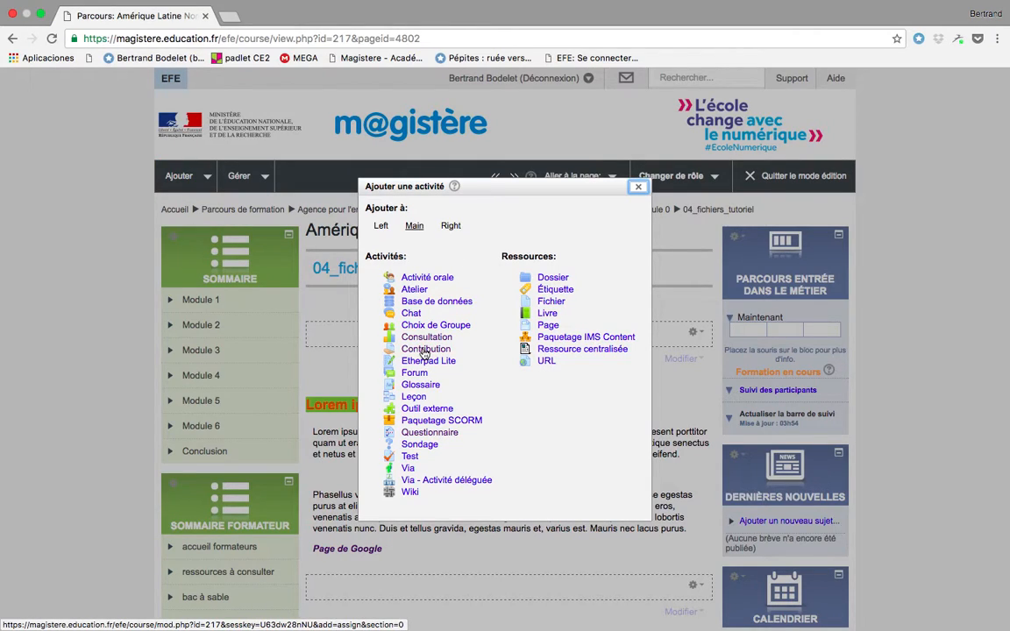
pyautogui.moveTo(437, 354)
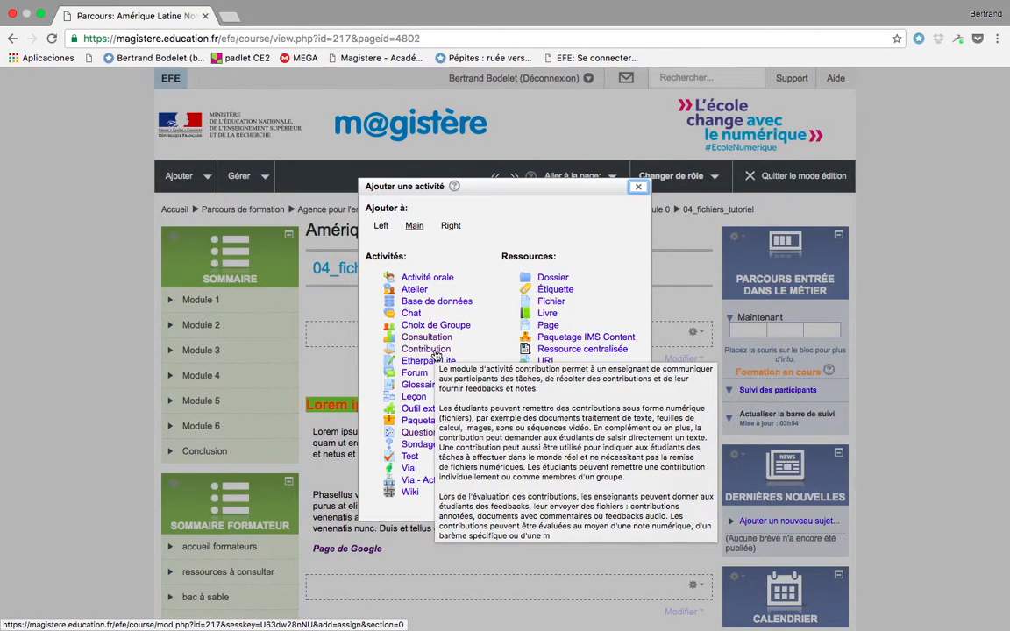
pyautogui.click(427, 349)
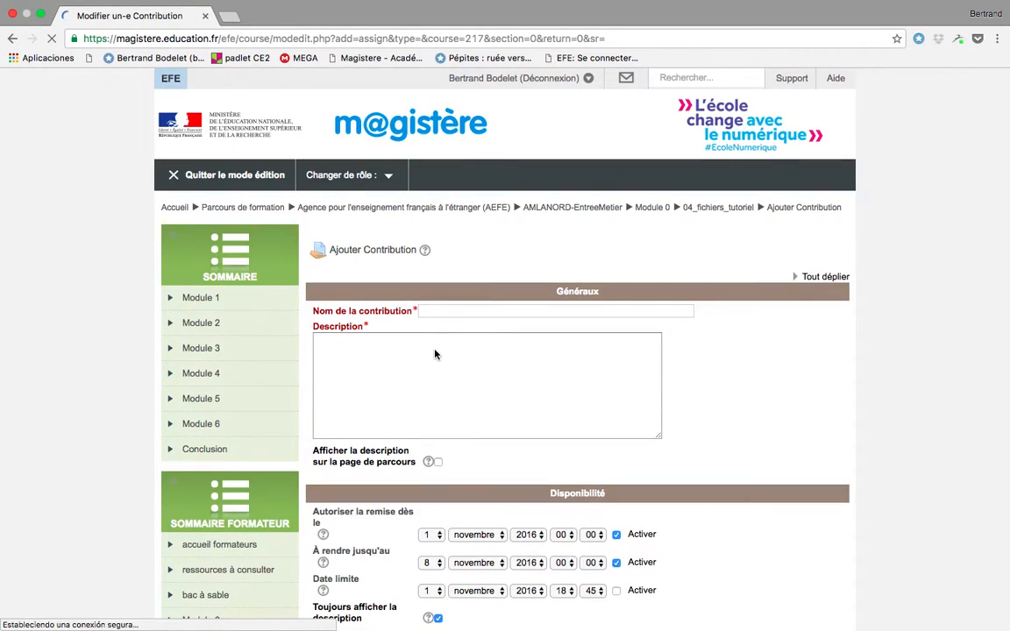
# Name the contribution "Contribuons" and give it the description "Déposez vos documents avant la date limite...", displayed on the course page
pyautogui.click(441, 310)
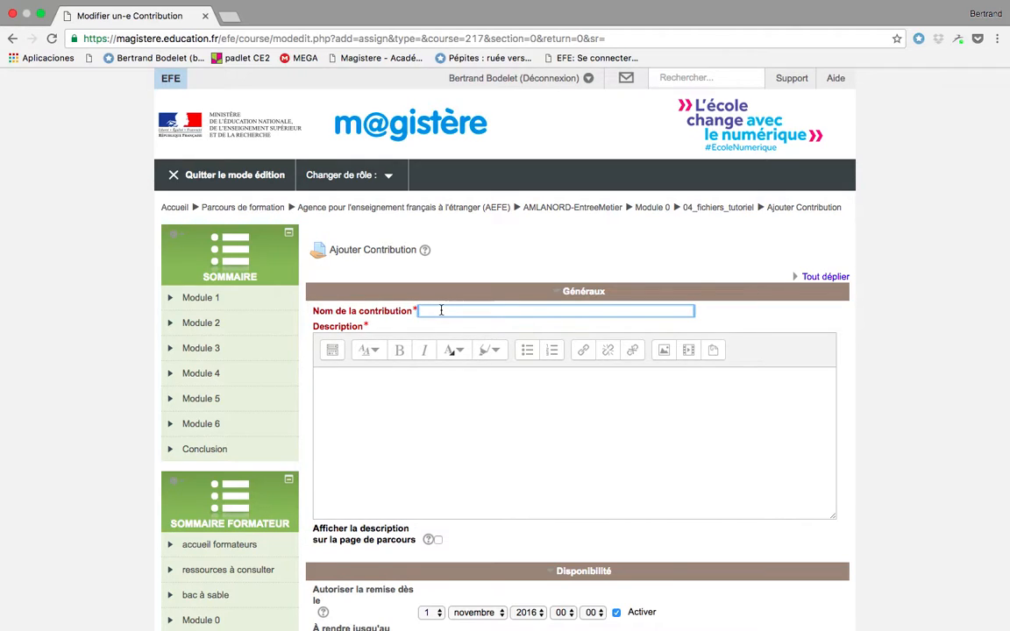
pyautogui.write('Contribuons')
pyautogui.click(377, 369)
pyautogui.write('Dépo')
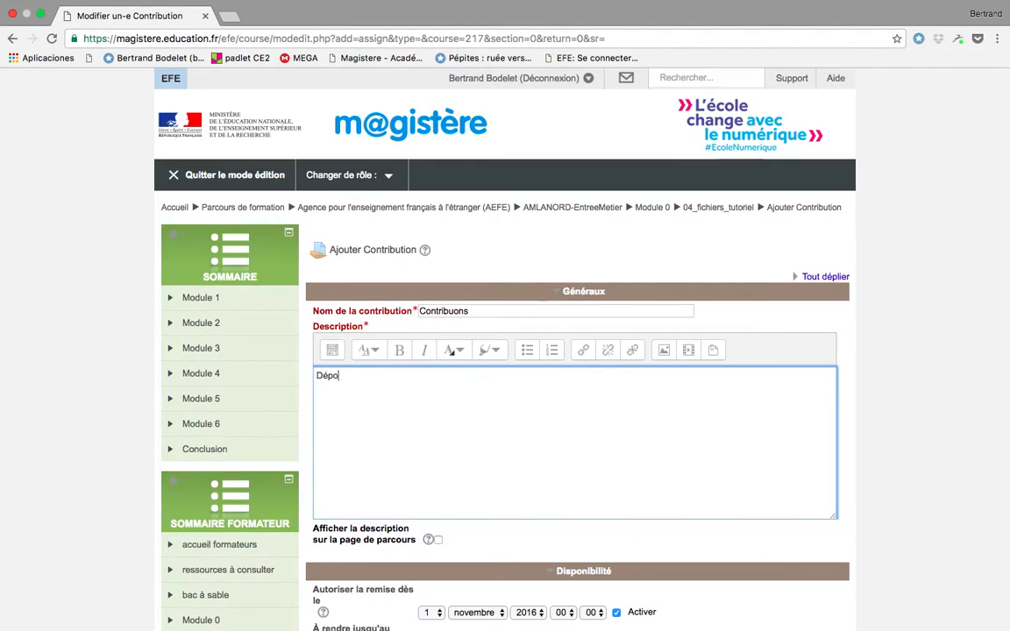
pyautogui.write('sez vos documents avant la date li')
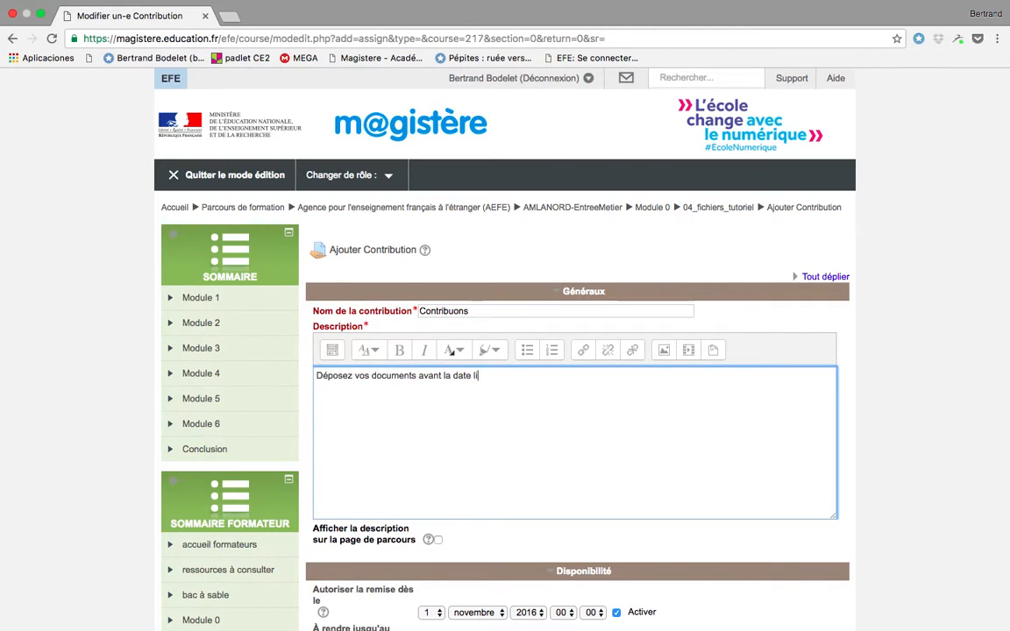
pyautogui.write('mite...')
pyautogui.scroll(-4, 439, 395)
pyautogui.click(439, 390)
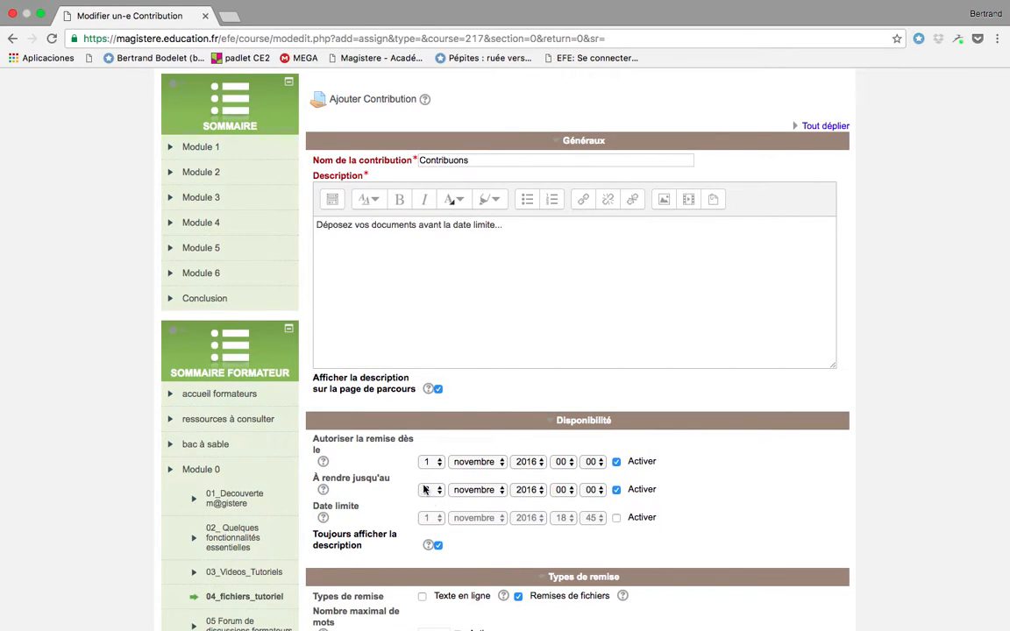
# Allow online text submissions as well as files, and set the maximum number of files to submit to 3
pyautogui.scroll(-5, 696, 435)
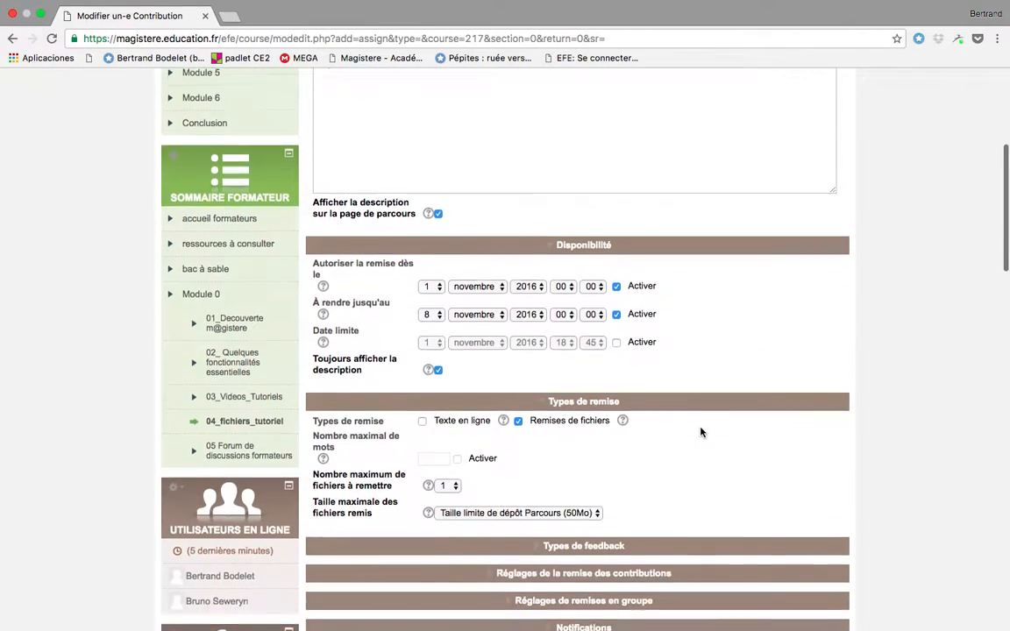
pyautogui.click(422, 365)
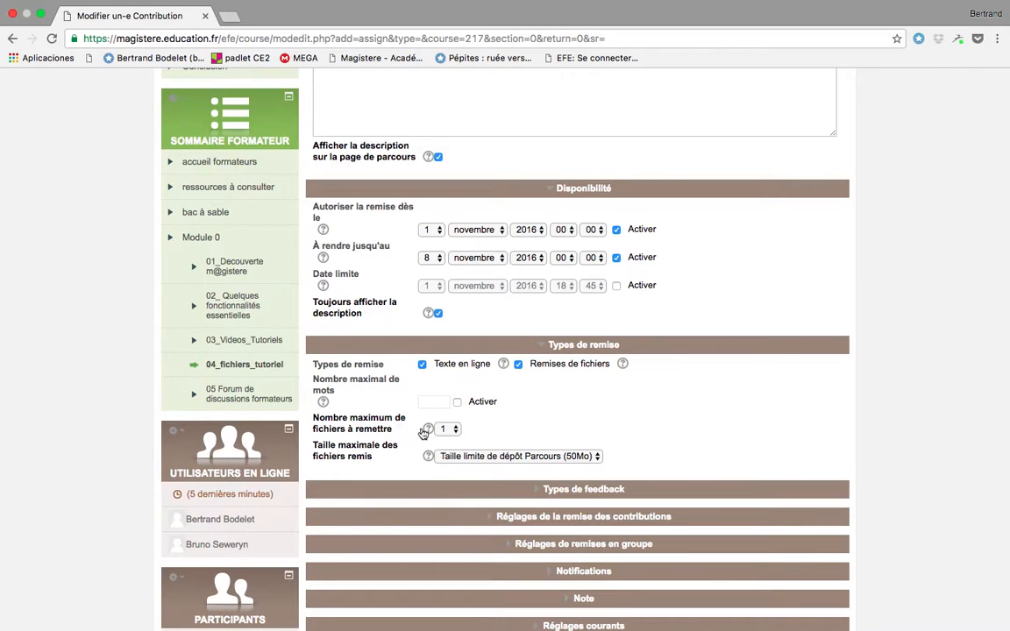
pyautogui.click(452, 430)
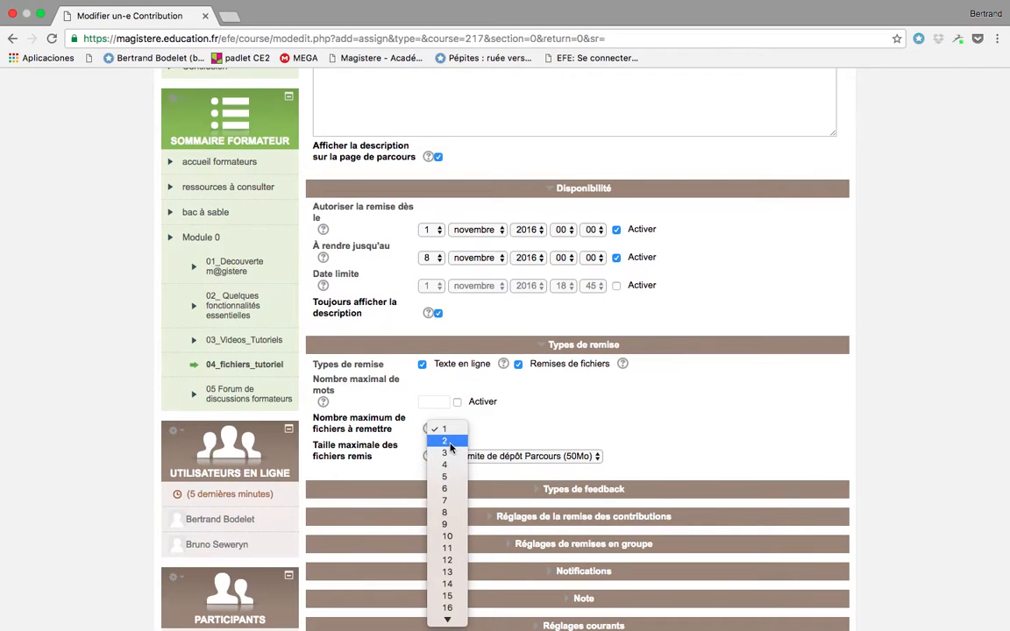
pyautogui.click(450, 459)
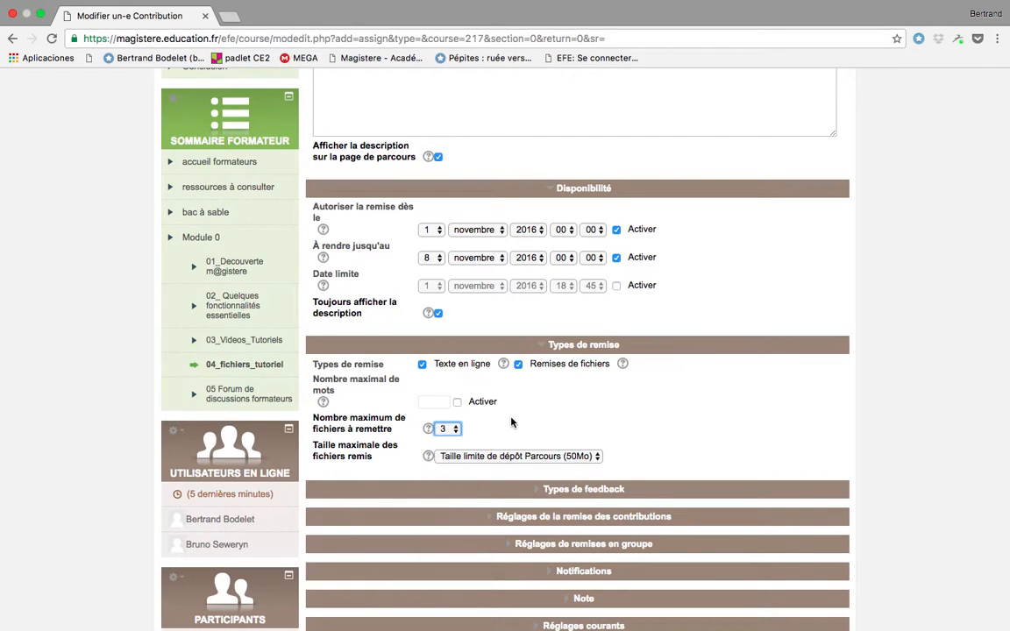
# Review the feedback types and submission settings, and save the contribution with a return to the course page
pyautogui.scroll(-3, 512, 423)
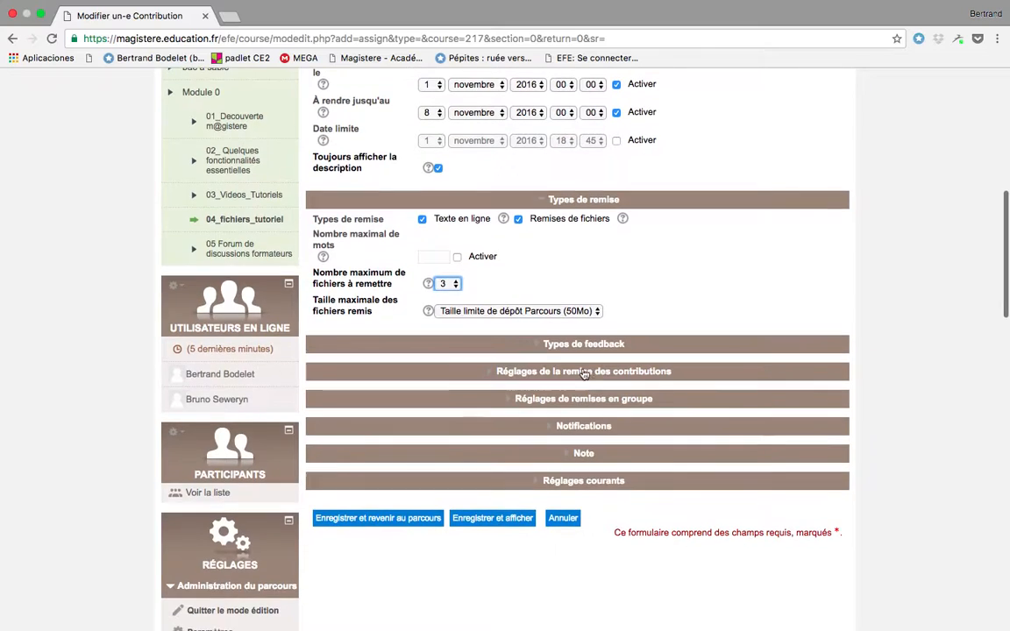
pyautogui.click(539, 347)
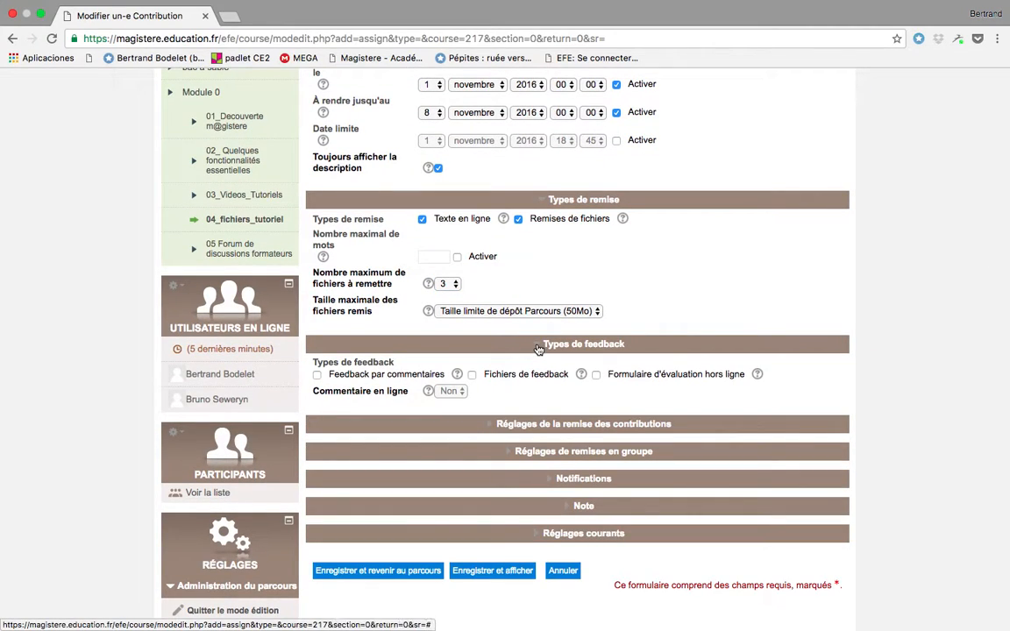
pyautogui.click(485, 343)
pyautogui.click(481, 374)
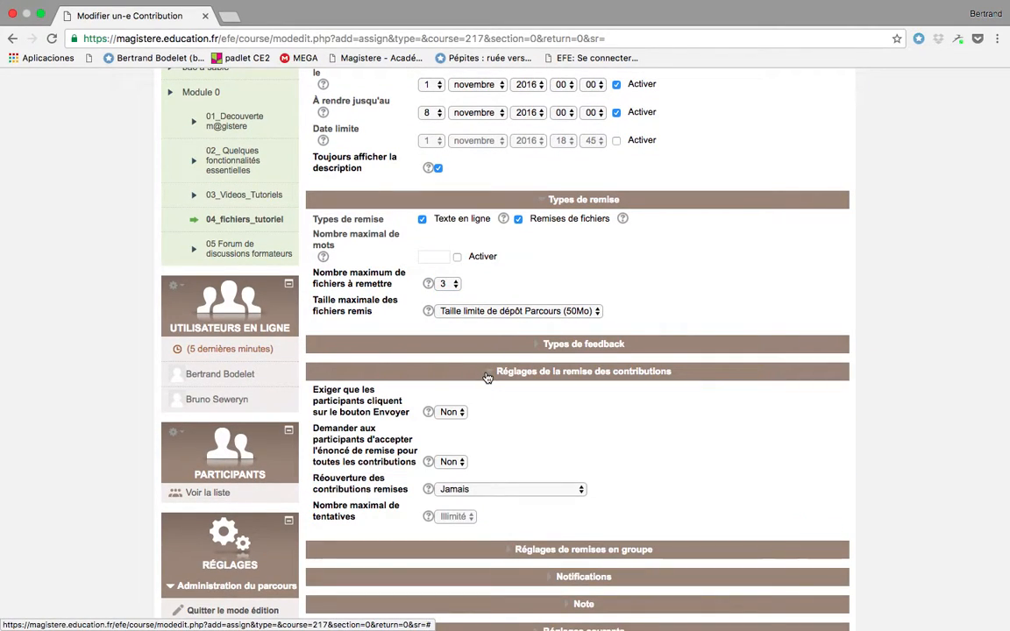
pyautogui.click(483, 373)
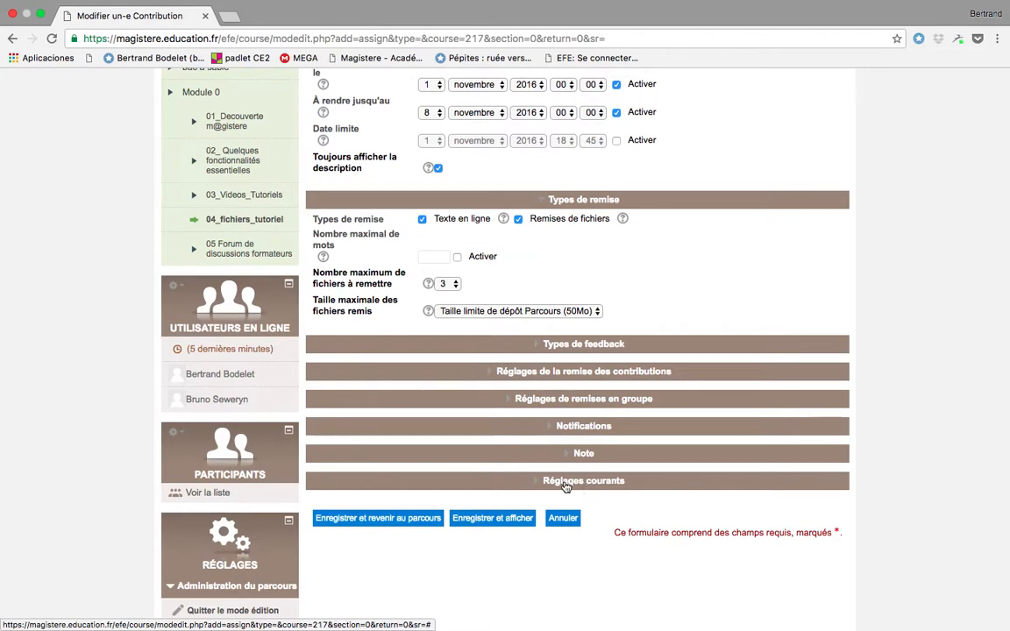
pyautogui.click(378, 519)
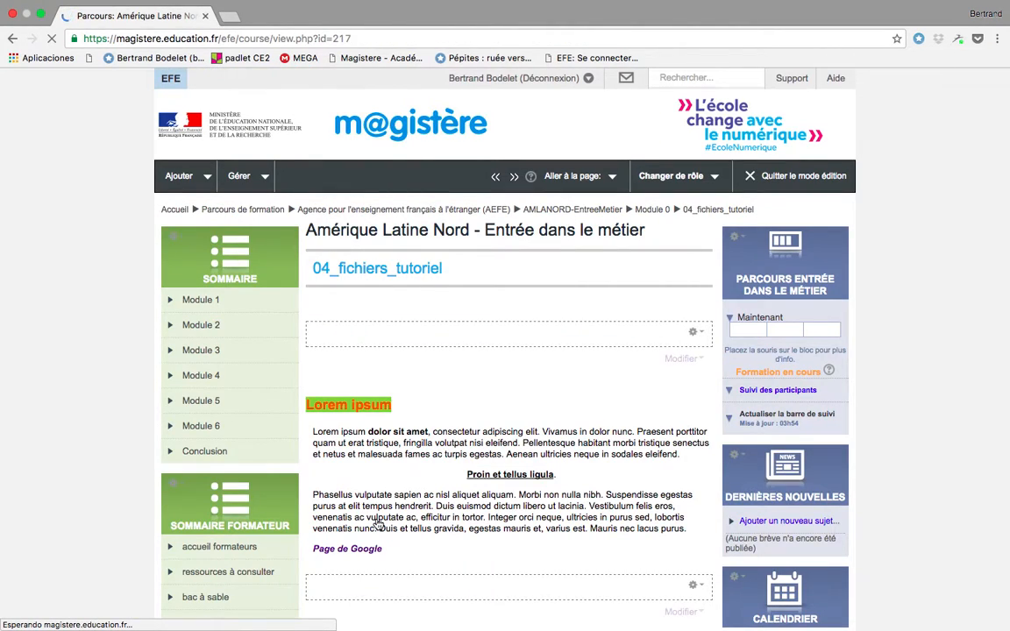
# Enter the Contribuons activity from the course page and start submitting a contribution
pyautogui.scroll(-20, 378, 523)
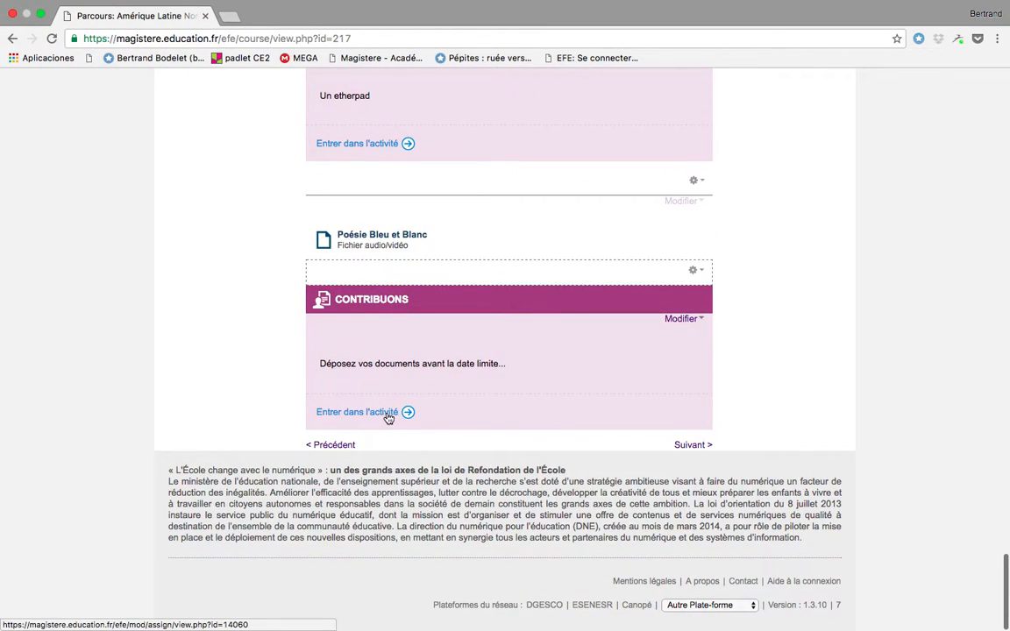
pyautogui.click(386, 416)
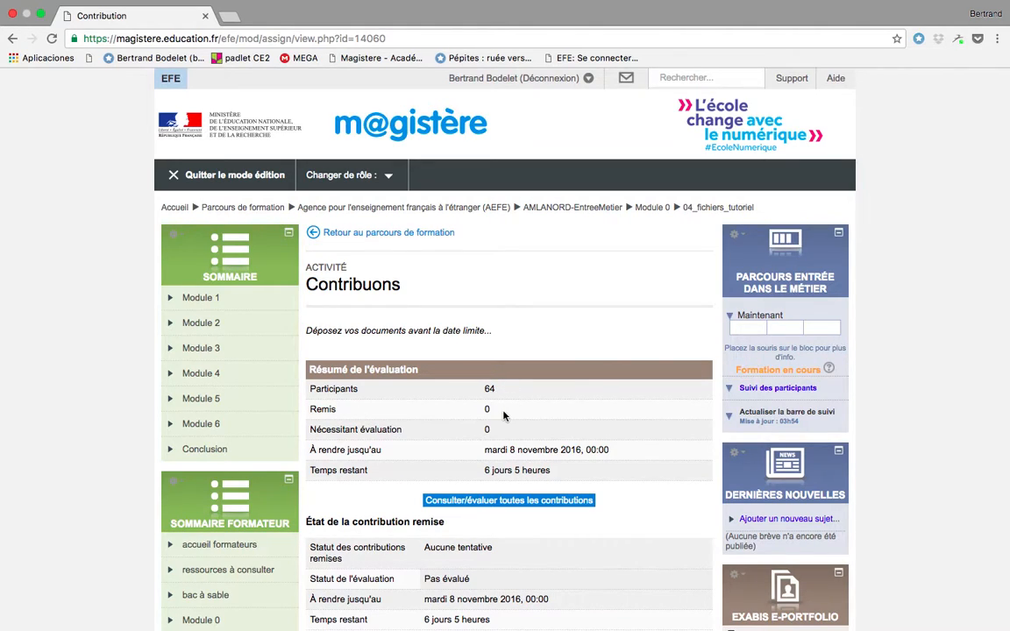
pyautogui.scroll(-2, 505, 415)
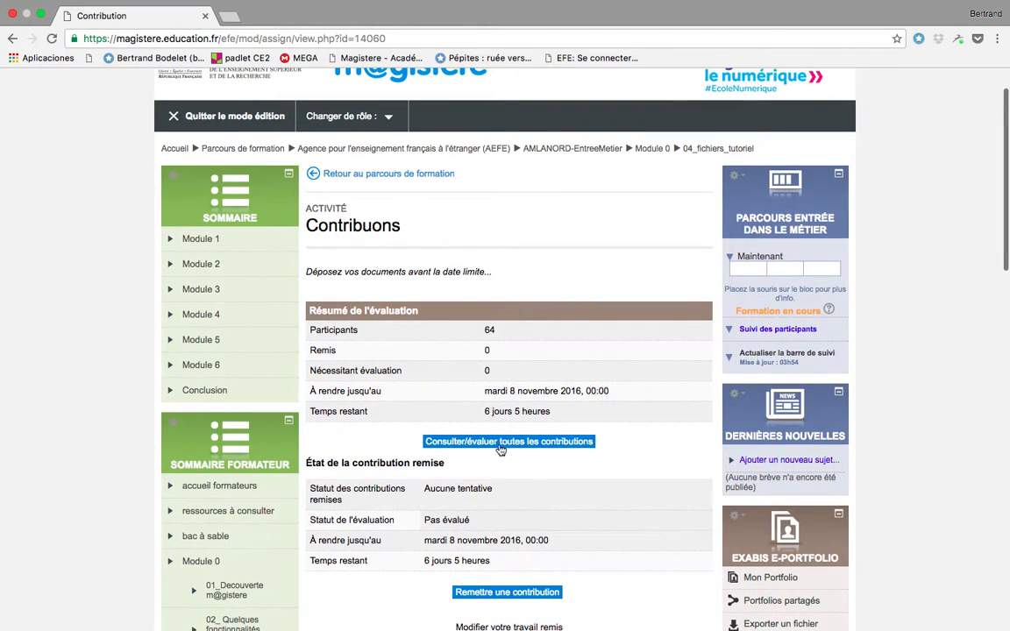
pyautogui.scroll(-3, 460, 405)
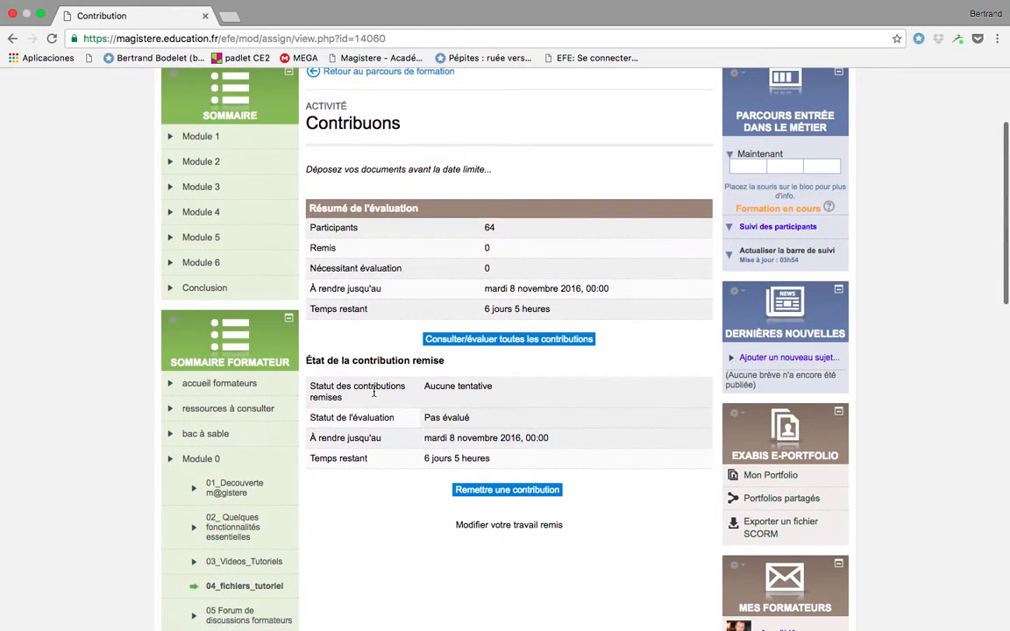
pyautogui.click(504, 493)
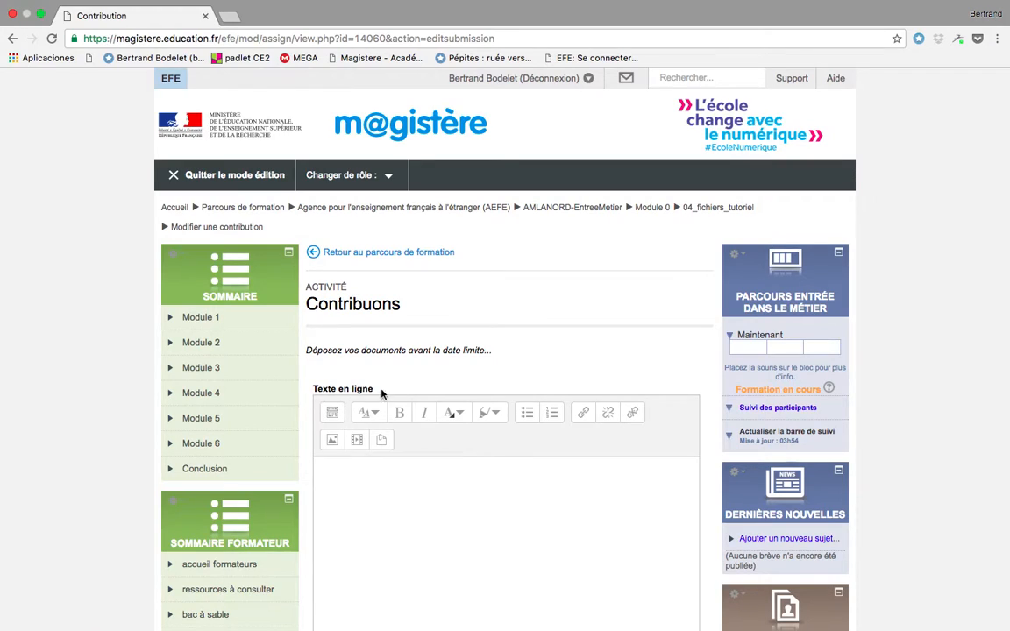
# Fill the online text of the submission with a Lorem ipsum paragraph ending in "Sed vel sodales felis."
pyautogui.scroll(-3, 440, 466)
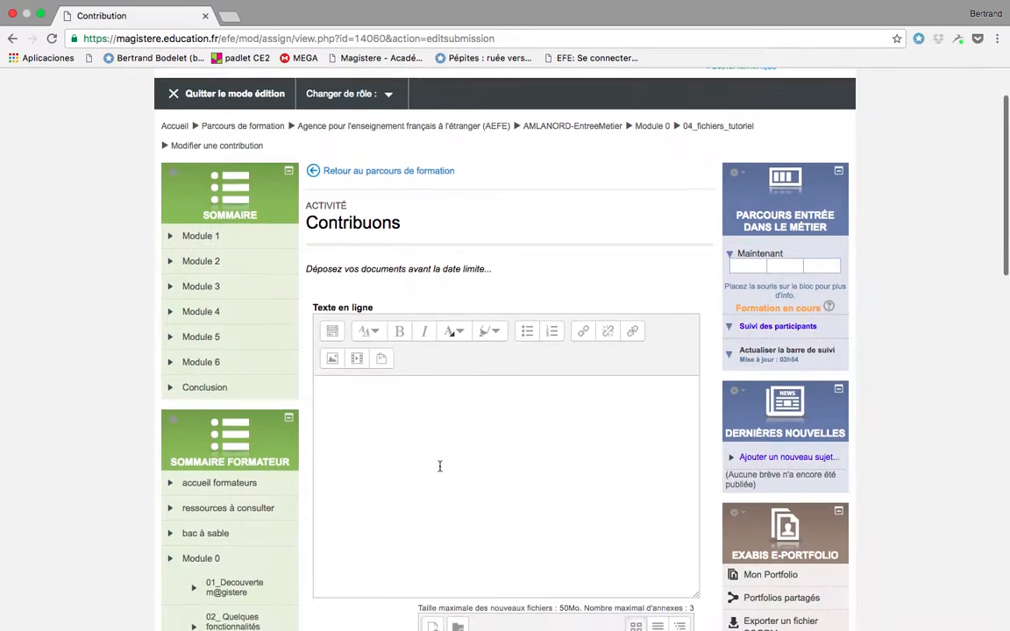
pyautogui.click(379, 352)
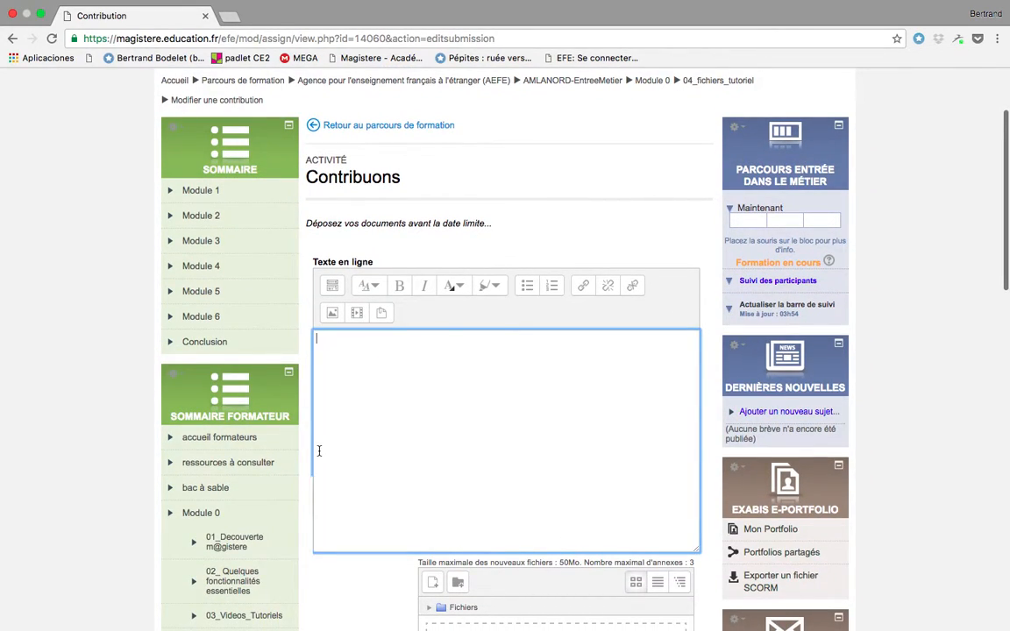
pyautogui.write('Lorem ipsum dolor sit amet, consectetur adipiscing elit. Curabitur vitae nibh libero. Vestibulum nisl felis, cursus quis urna vitae, tristique mollis magna. Aliquam elementum velit lectus, in vulputate elit cursus vitae. Ut tortor orci, luctus eget magna ac, ullamcorper ullamcorper leo. Pellentesque ullamcorper, mi id aliquet aliquam, mauris lacus finibus justo, ut feugiat diam metus iaculis ante. Vestibulum non felis sed neque sollicitudin tincidunt lacinia ac metus. Sed vel sodales felis.')
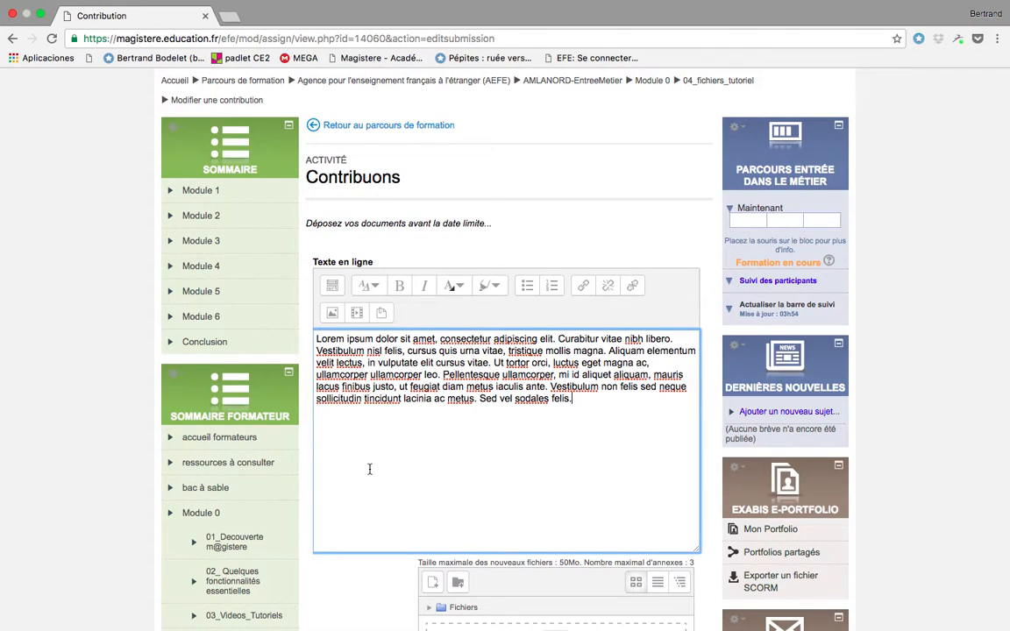
# Make the passage from "Pellentesque ullamcorper" to "ut feugiat diam metus" bold in the online text
pyautogui.doubleClick(469, 383)
pyautogui.moveTo(469, 383); pyautogui.dragTo(473, 379)
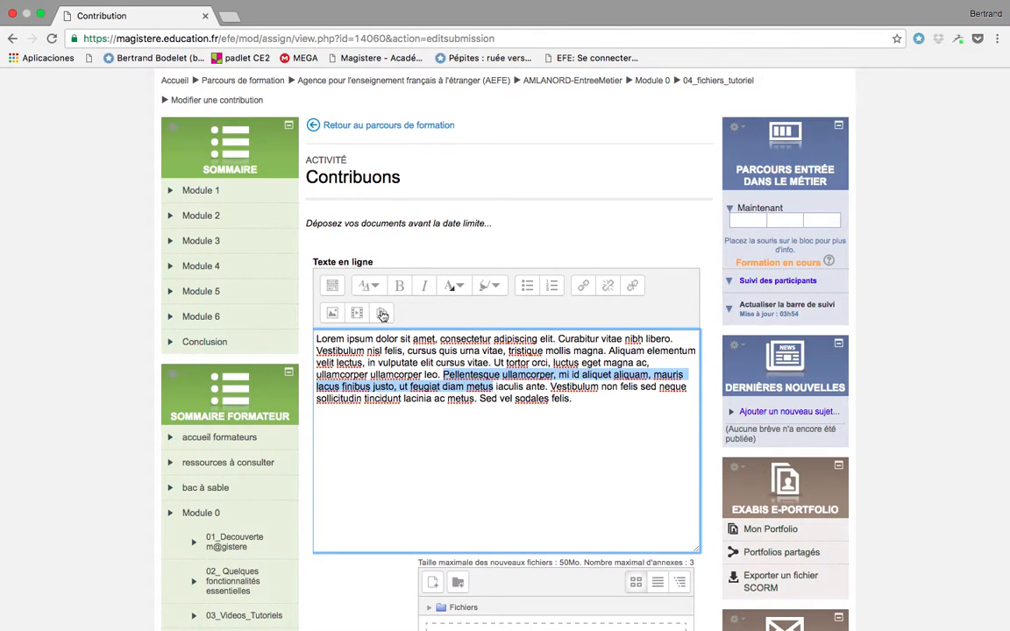
pyautogui.click(400, 286)
pyautogui.click(457, 441)
# Attach MOTS INVARIABLES.docx from the recent files to the submission
pyautogui.scroll(-5, 460, 434)
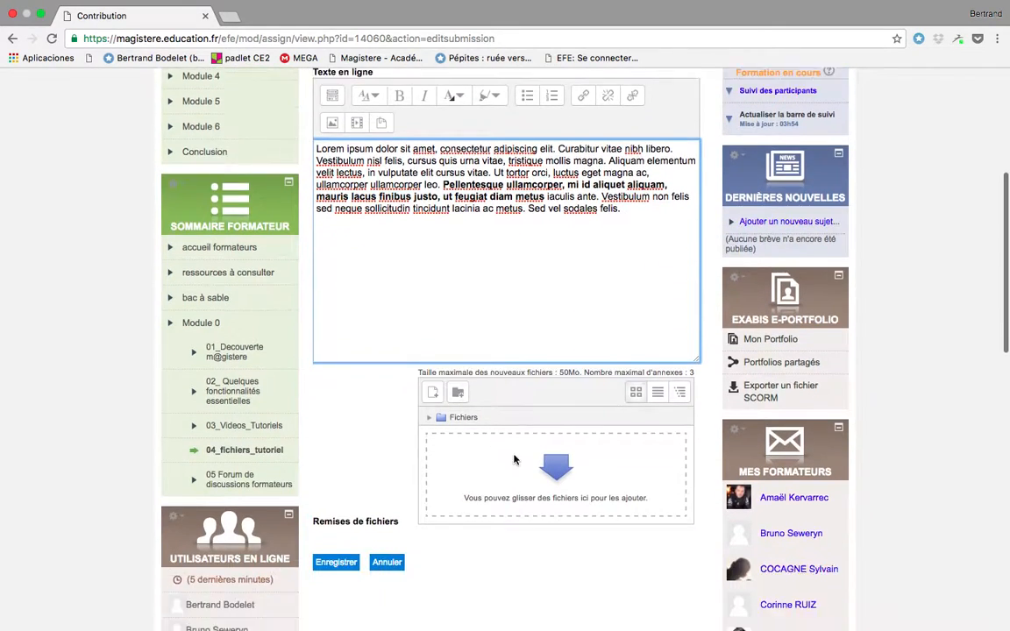
pyautogui.click(556, 440)
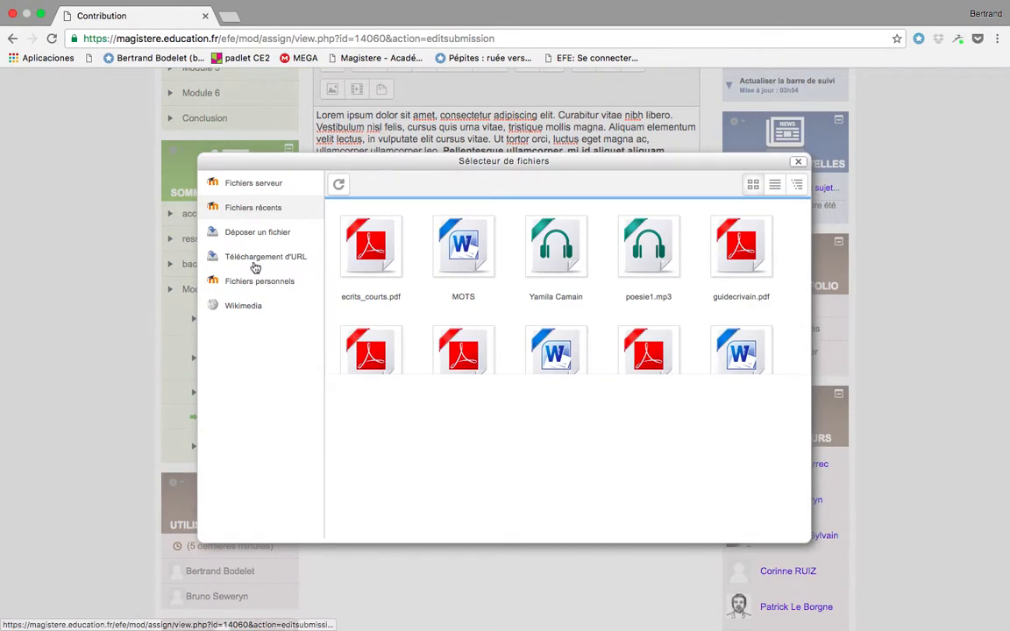
pyautogui.click(238, 209)
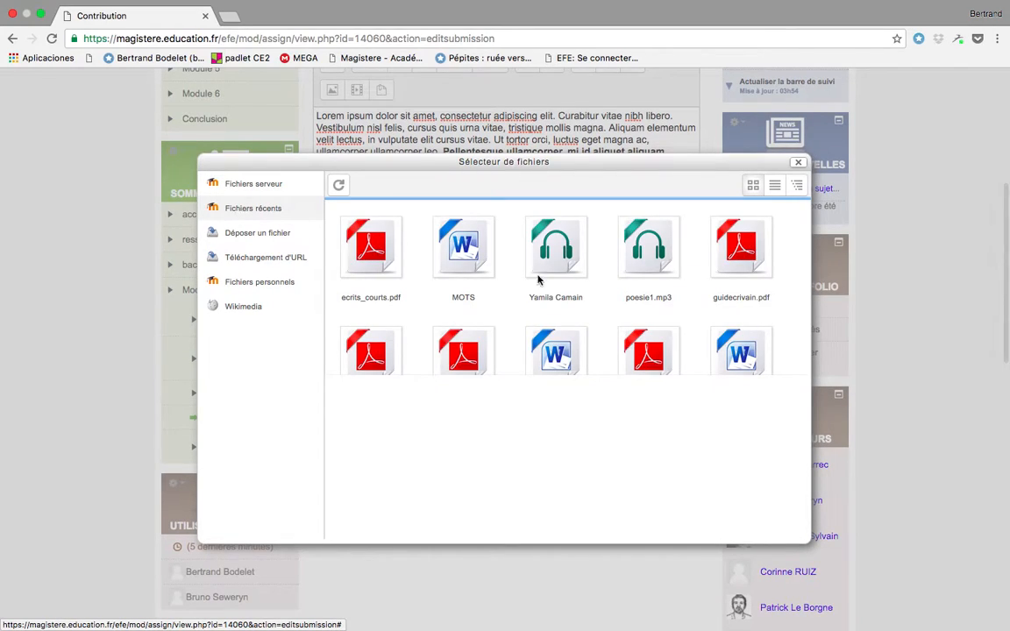
pyautogui.click(443, 236)
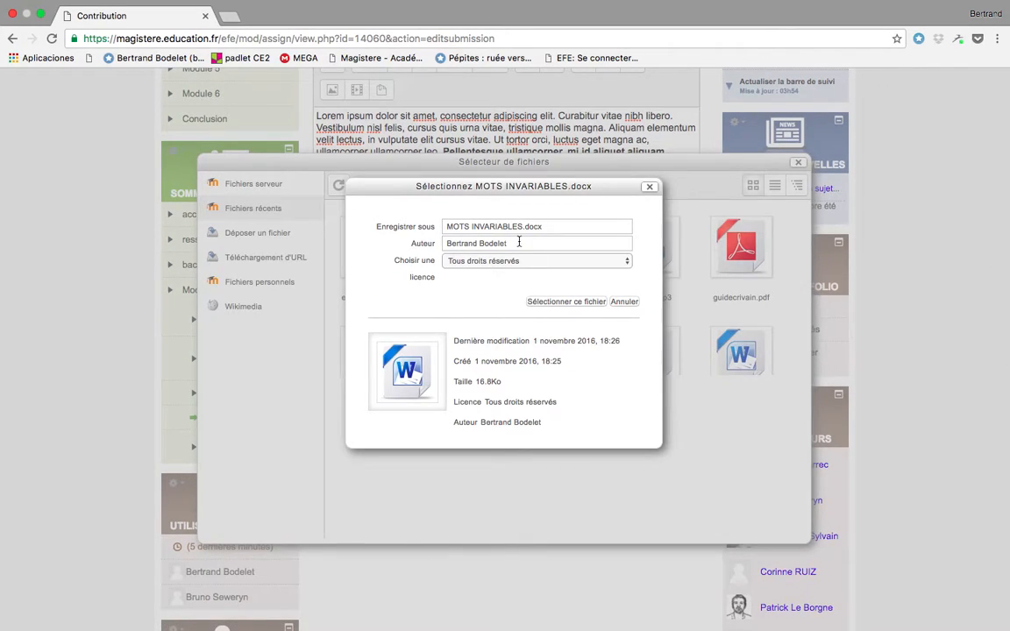
pyautogui.click(550, 303)
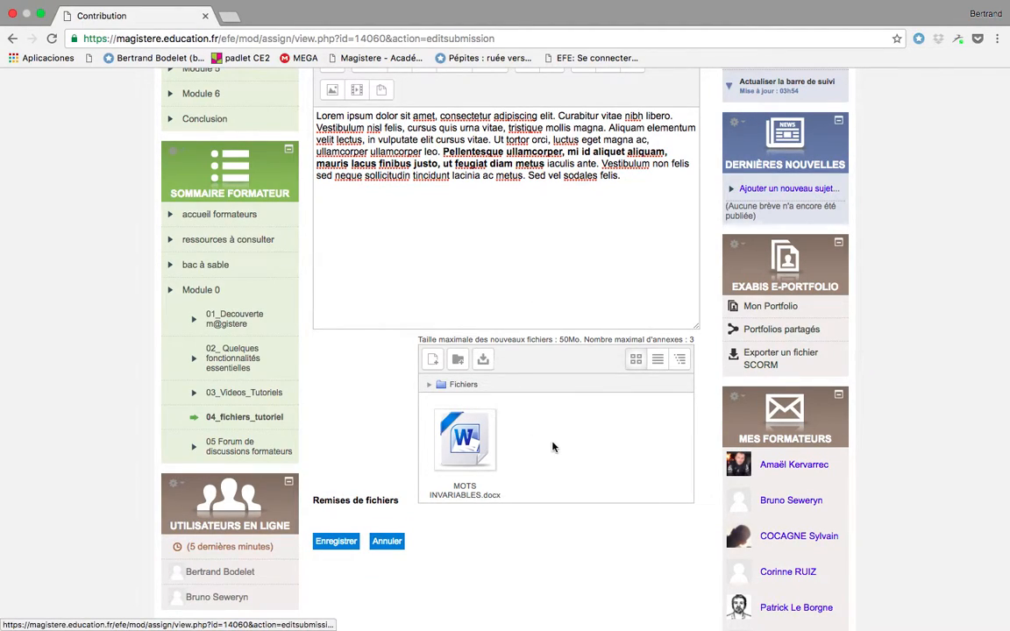
# Attach the Word document "Mon répertoire orthographie" from the recent files as a second submission file
pyautogui.click(435, 360)
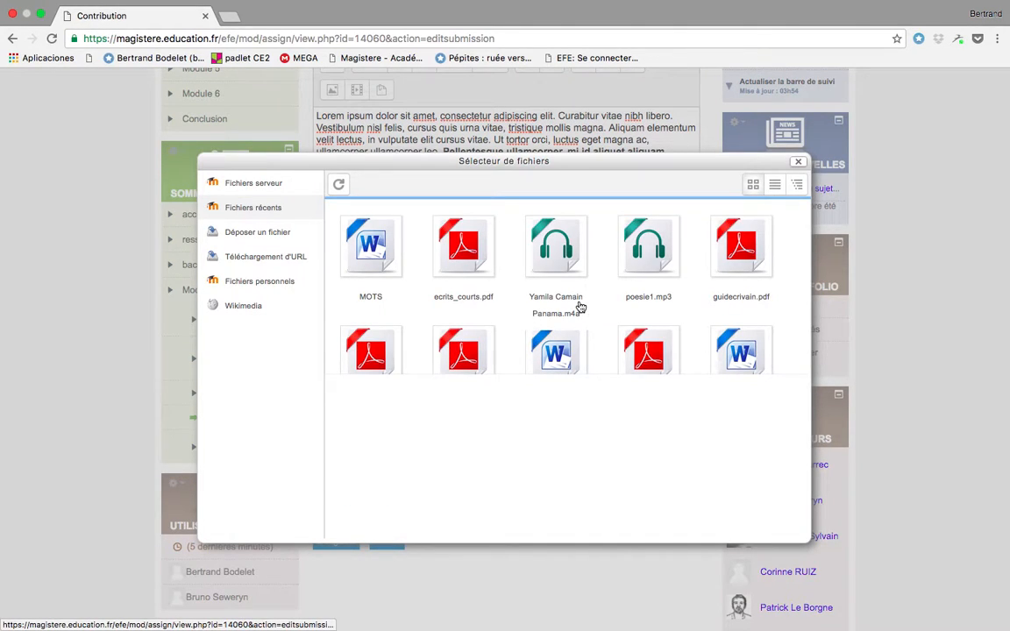
pyautogui.scroll(-1, 580, 305)
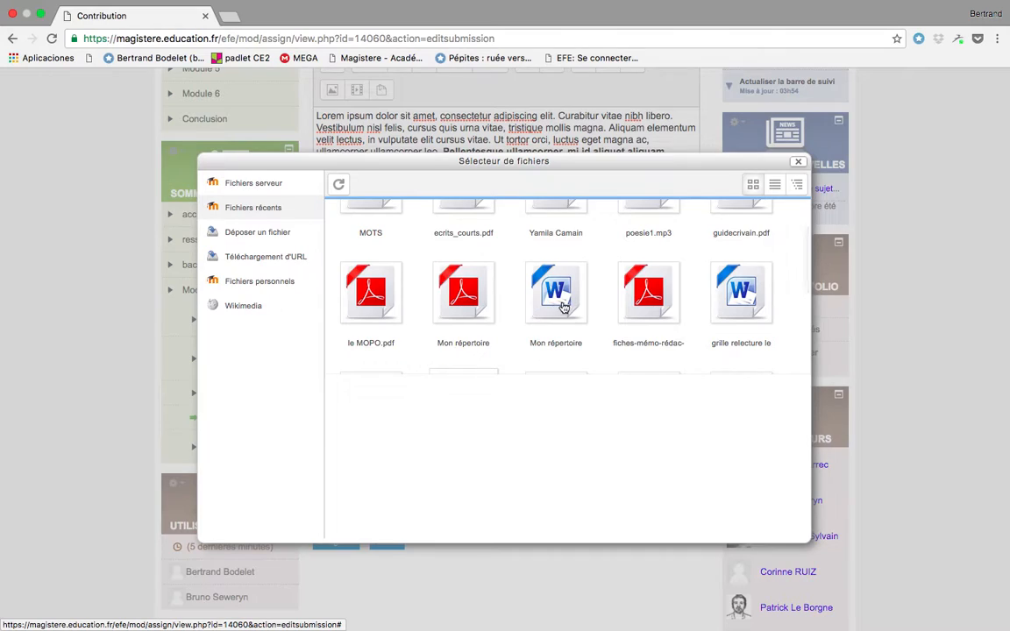
pyautogui.click(580, 304)
pyautogui.click(566, 337)
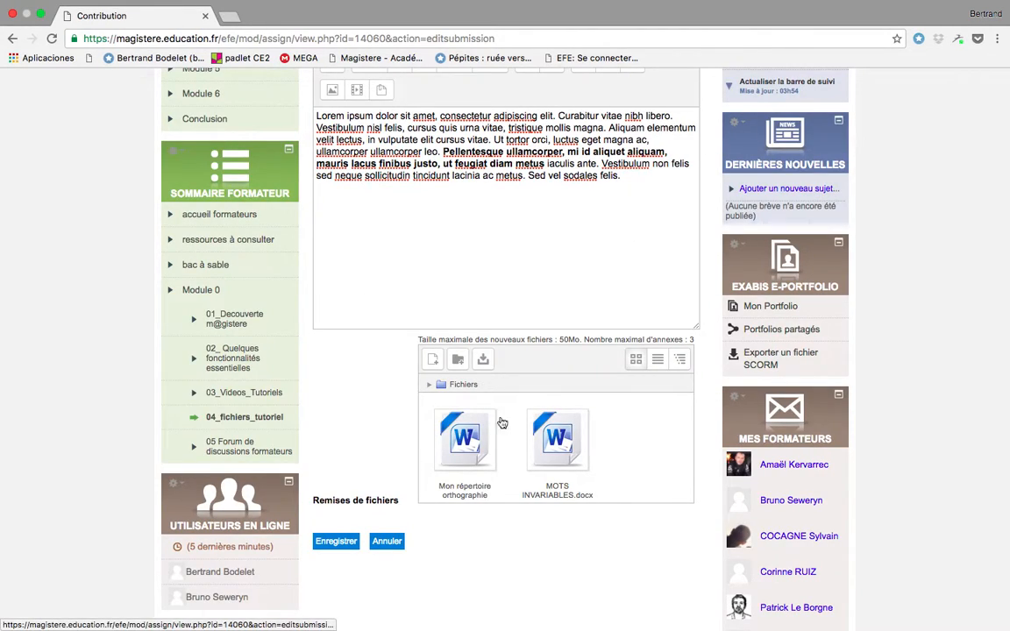
pyautogui.scroll(2, 625, 440)
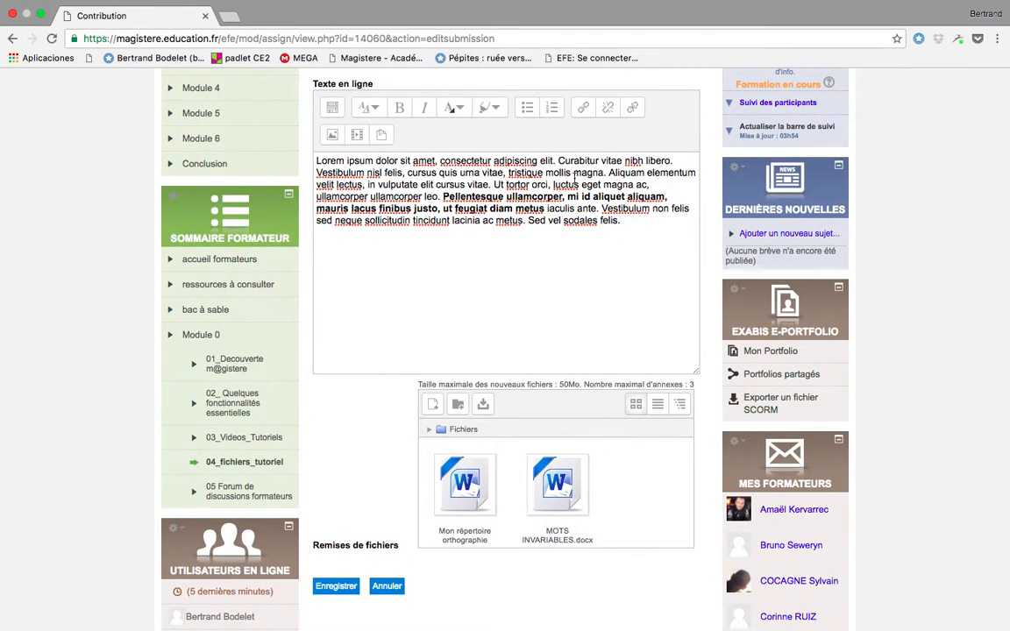
# Save the submission with its online text and the two attached Word documents
pyautogui.scroll(2, 599, 254)
pyautogui.scroll(-8, 601, 251)
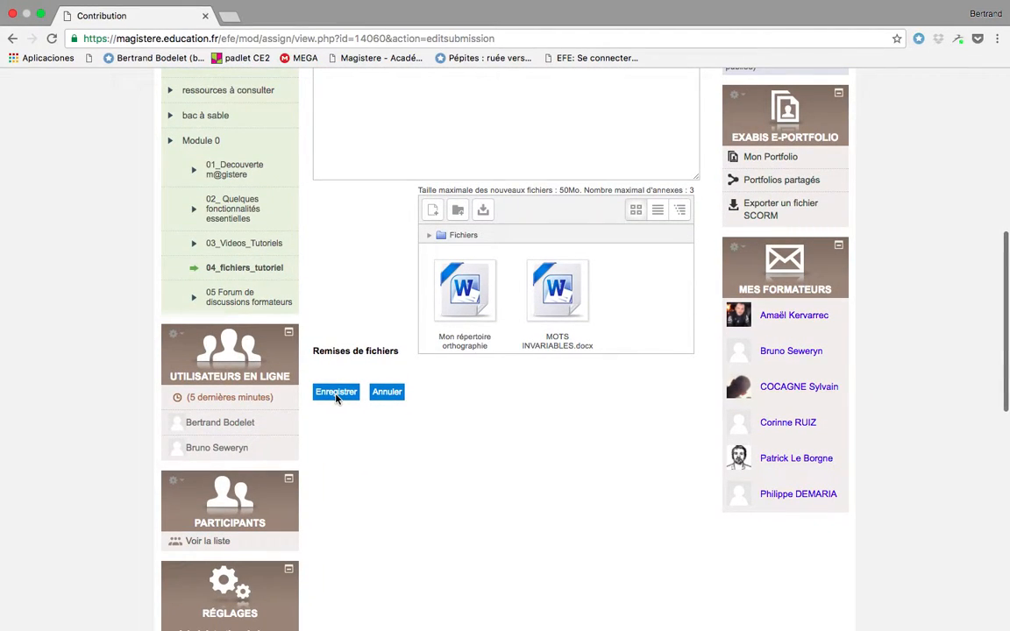
pyautogui.click(336, 394)
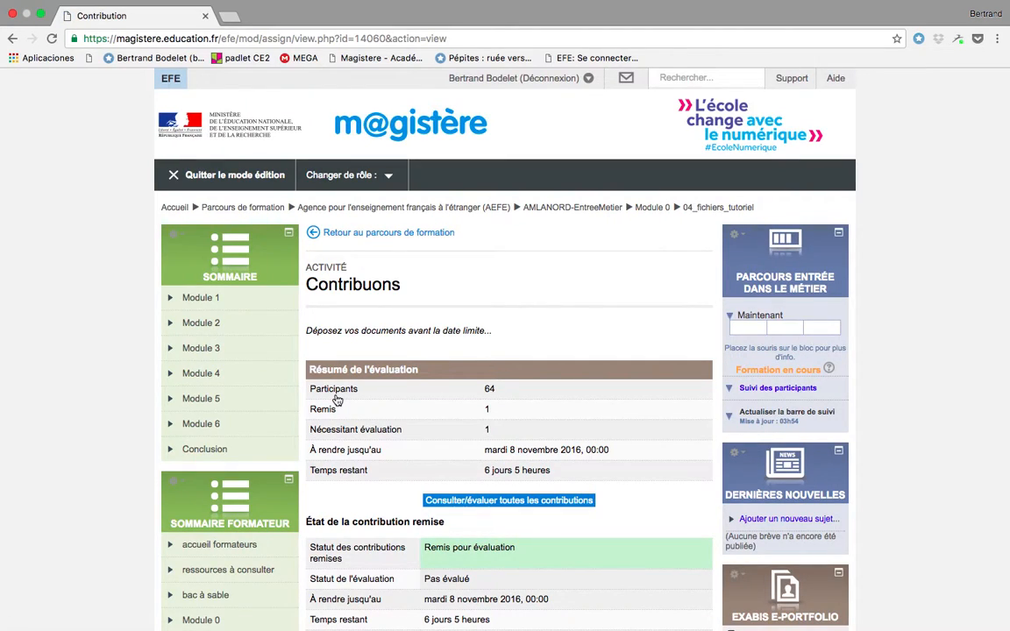
# Review the submission summary of the Contribuons activity, including the status, due date, online text and submitted files
pyautogui.scroll(-5, 459, 405)
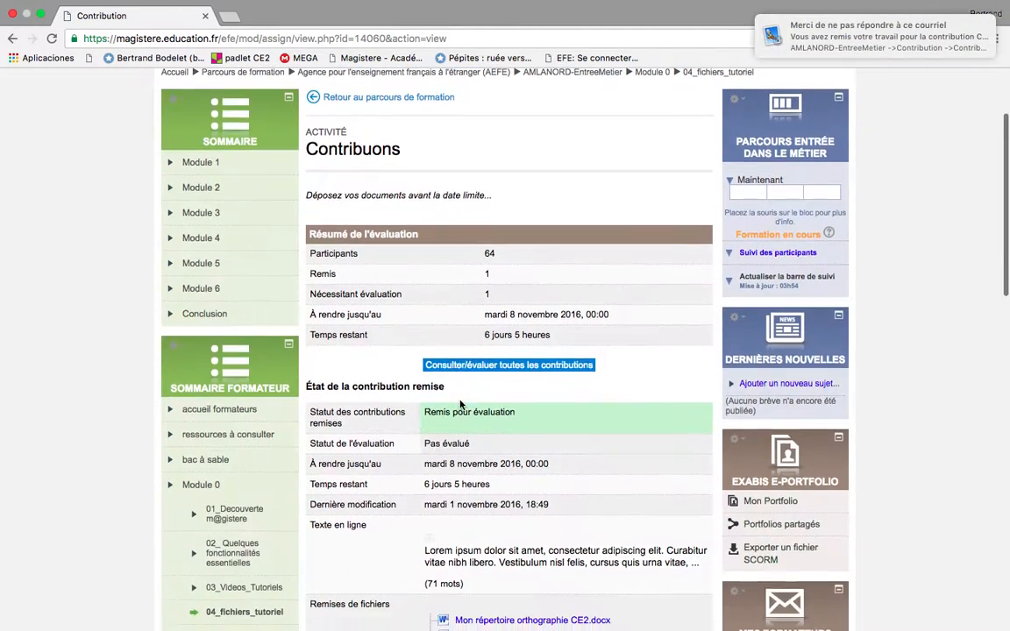
pyautogui.scroll(-3, 459, 404)
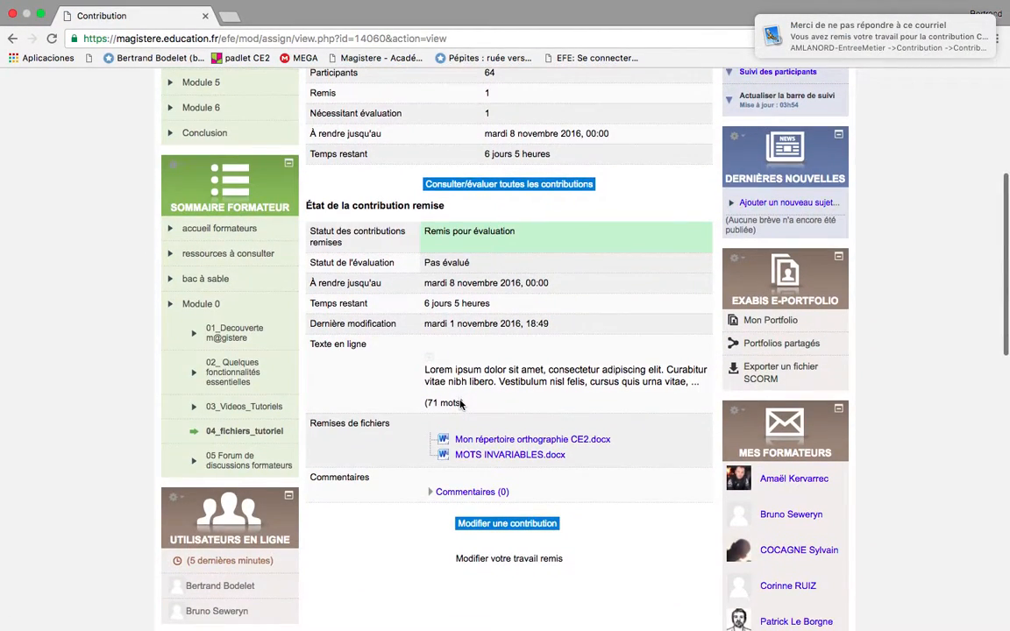
pyautogui.scroll(-1, 461, 405)
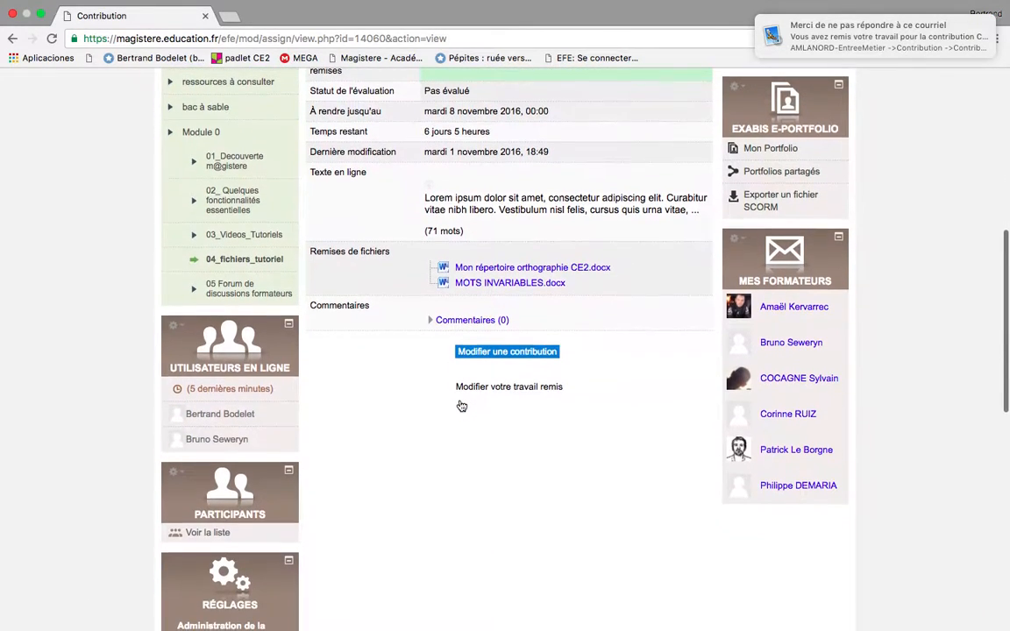
pyautogui.scroll(2, 460, 404)
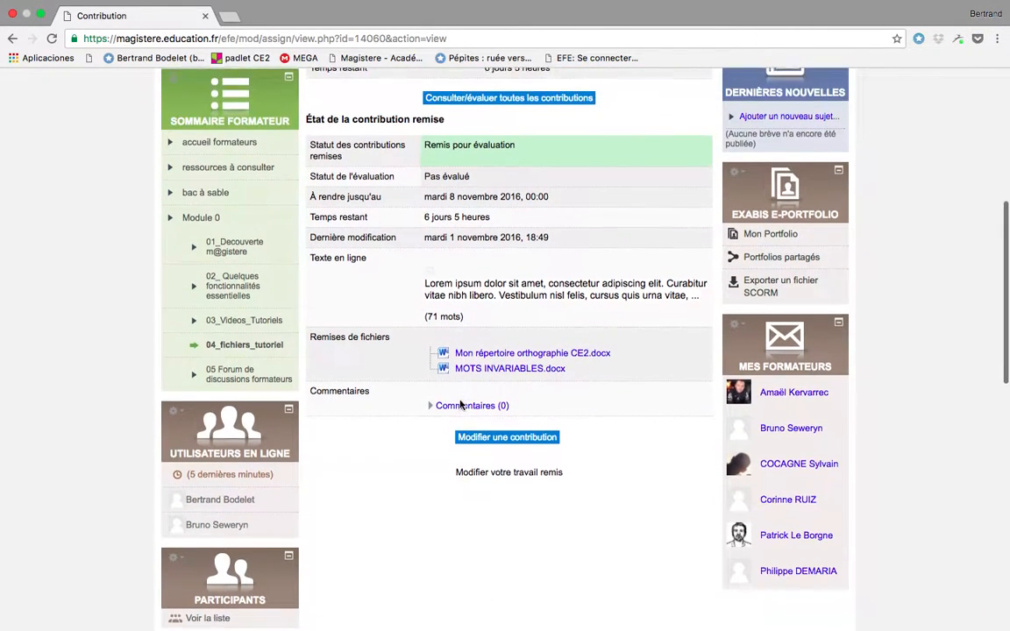
pyautogui.scroll(4, 459, 404)
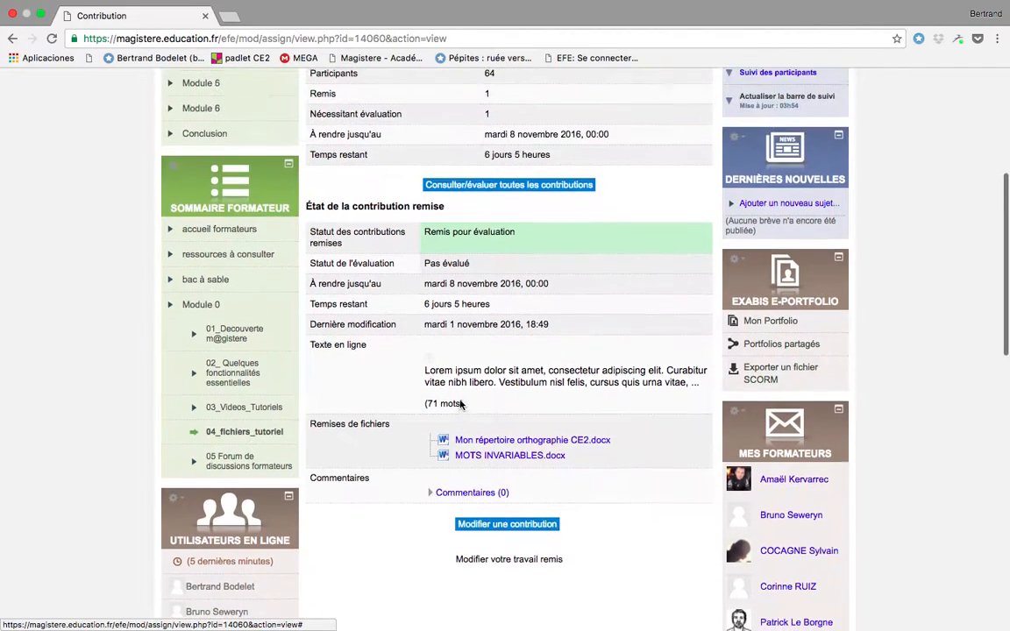
pyautogui.scroll(4, 461, 404)
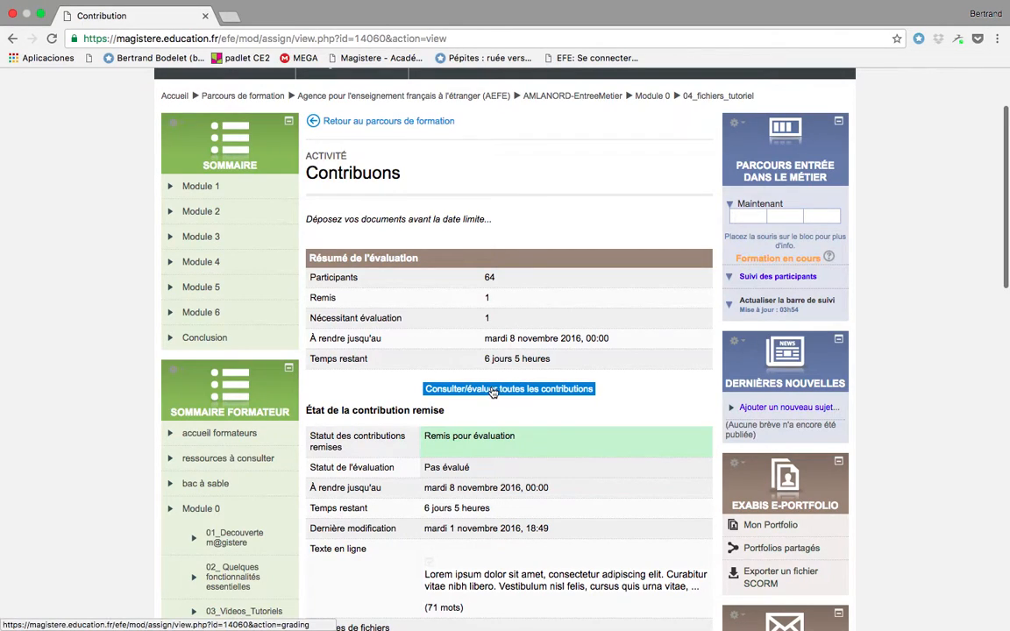
# Open the grading table of all contributions, reapply its display options and check the online text and submitted file columns
pyautogui.click(493, 392)
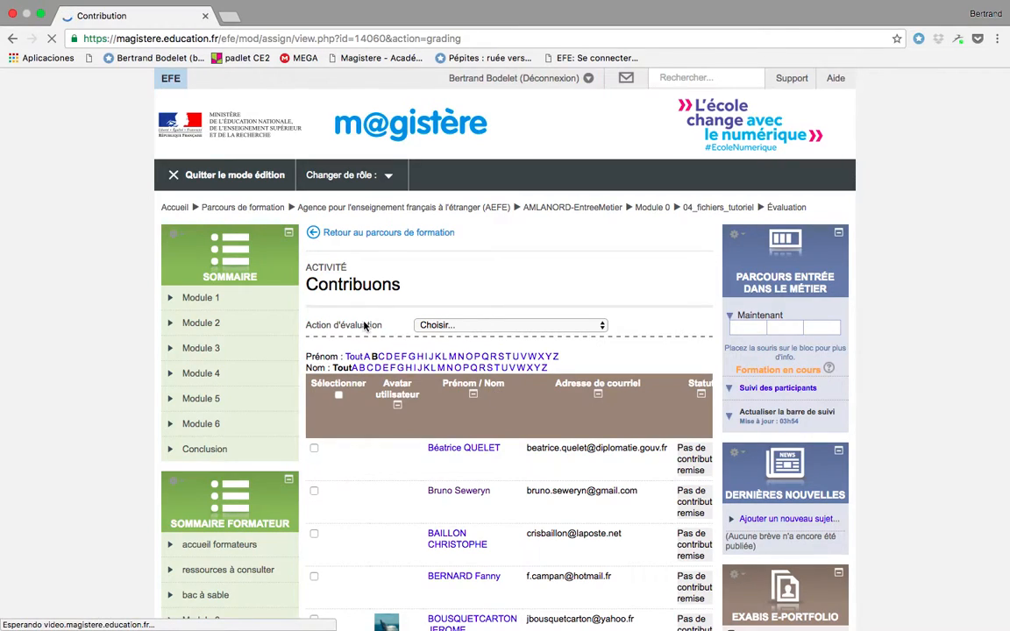
pyautogui.scroll(-5, 568, 285)
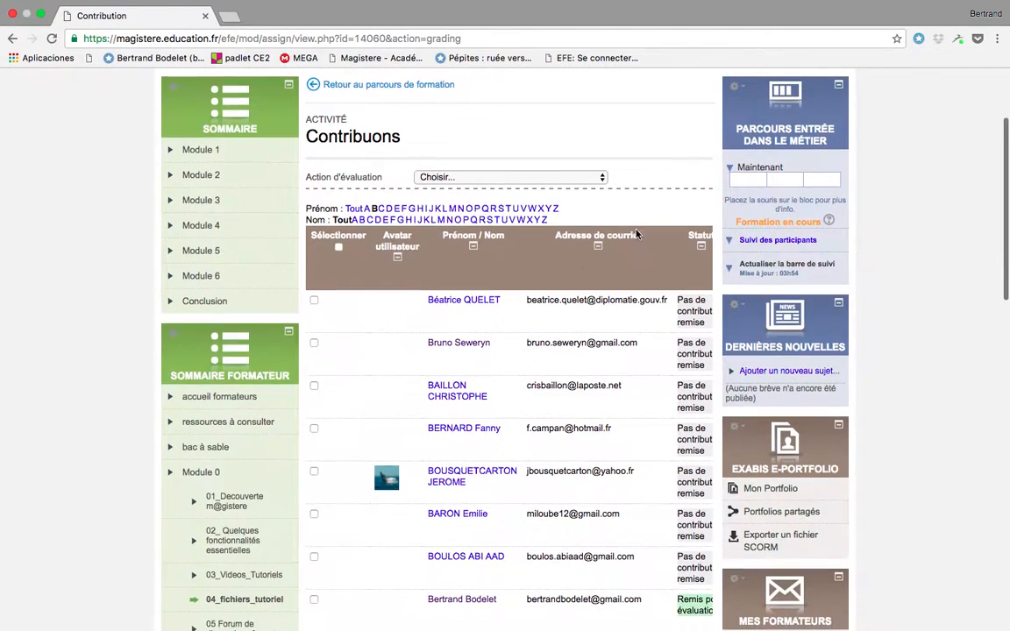
pyautogui.scroll(-10, 595, 259)
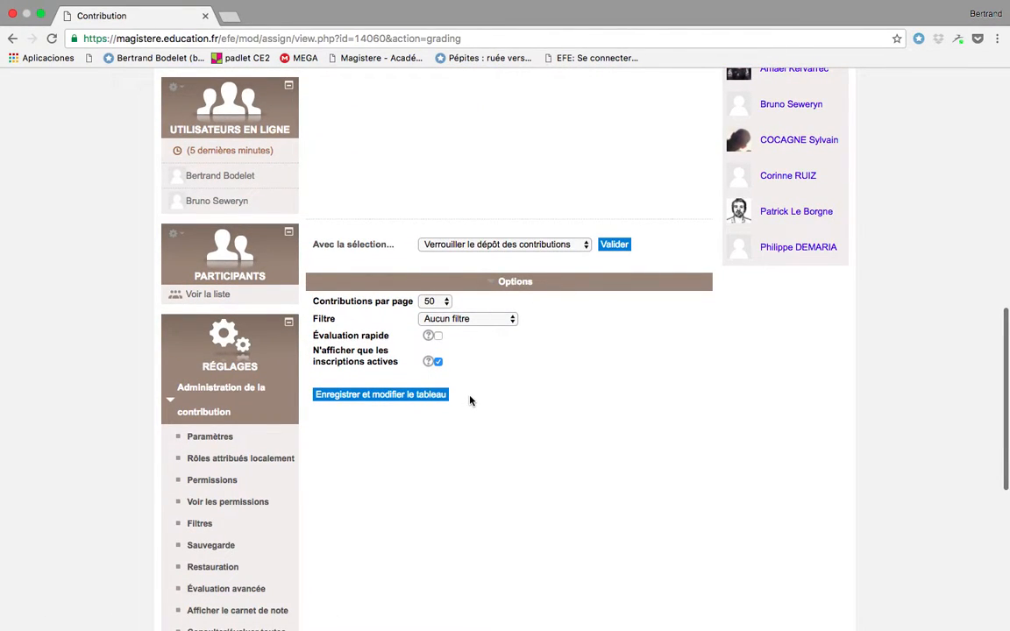
pyautogui.scroll(-1, 469, 401)
pyautogui.click(395, 372)
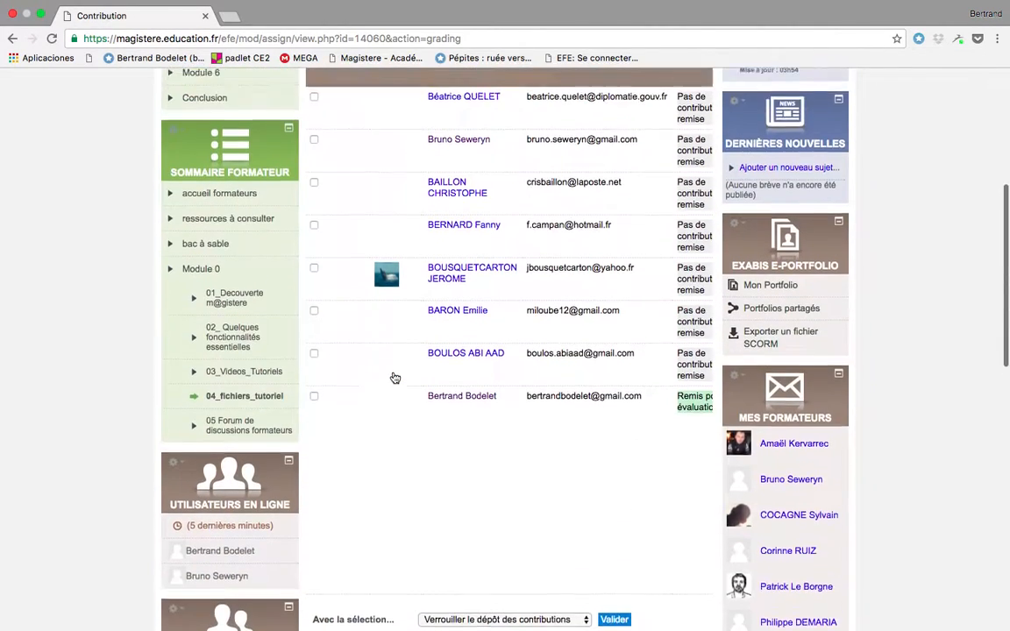
pyautogui.scroll(3, 394, 378)
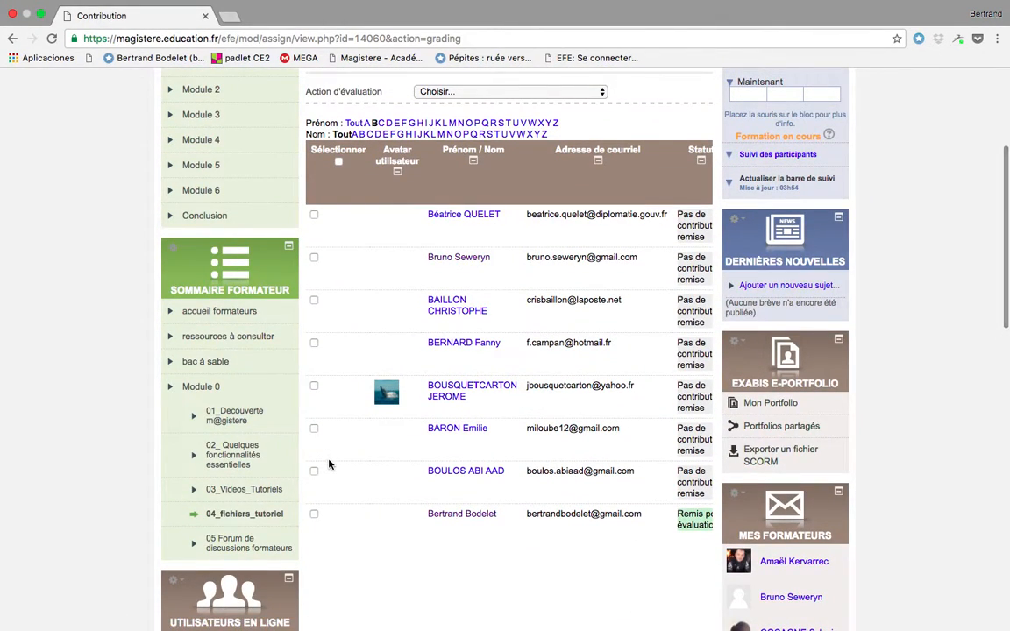
pyautogui.hscroll(10, 345, 463)
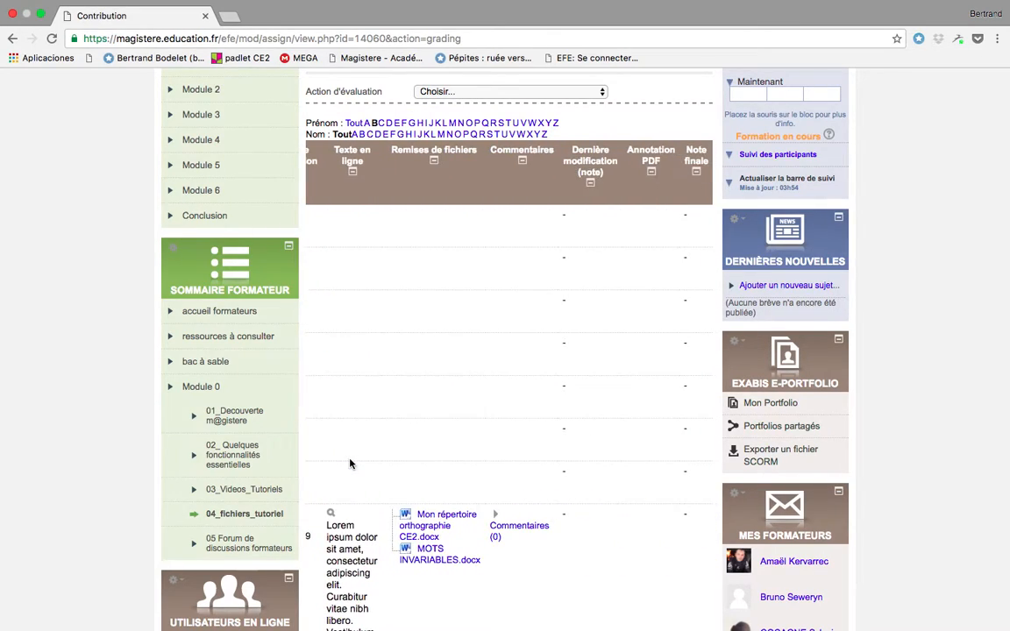
# Return to the course page and open the settings of the Contribuons activity
pyautogui.scroll(5, 348, 464)
pyautogui.hscroll(-1, 349, 464)
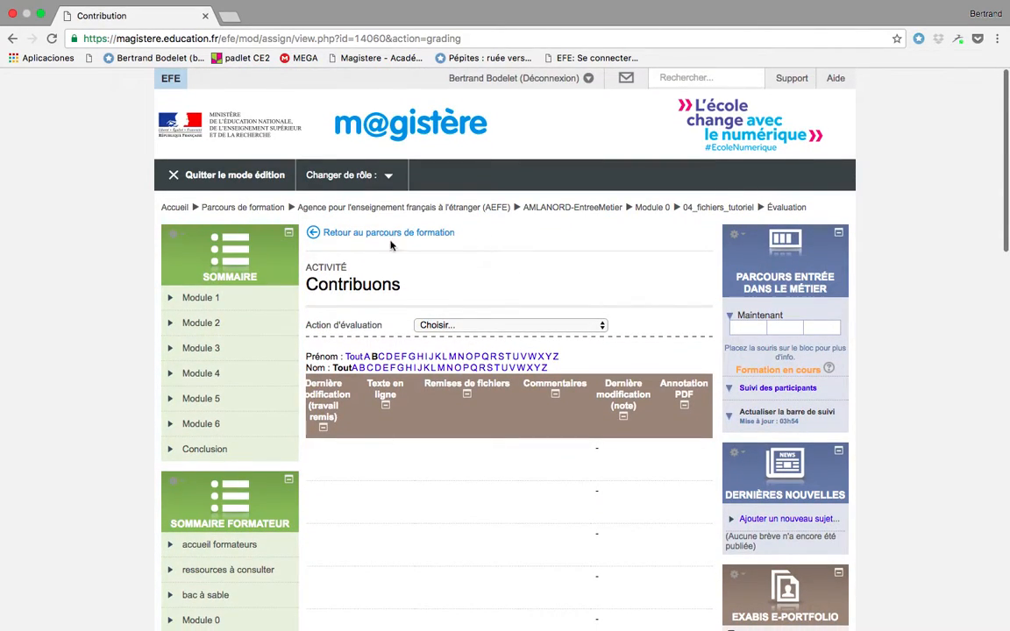
pyautogui.click(315, 234)
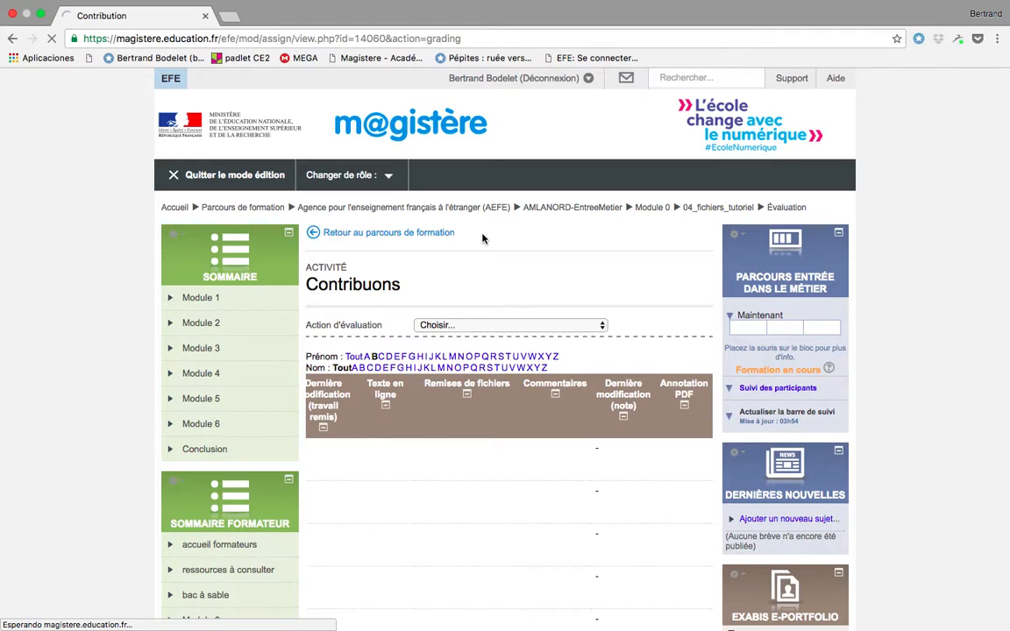
pyautogui.scroll(-5, 493, 352)
pyautogui.scroll(-20, 493, 352)
pyautogui.scroll(-20, 493, 353)
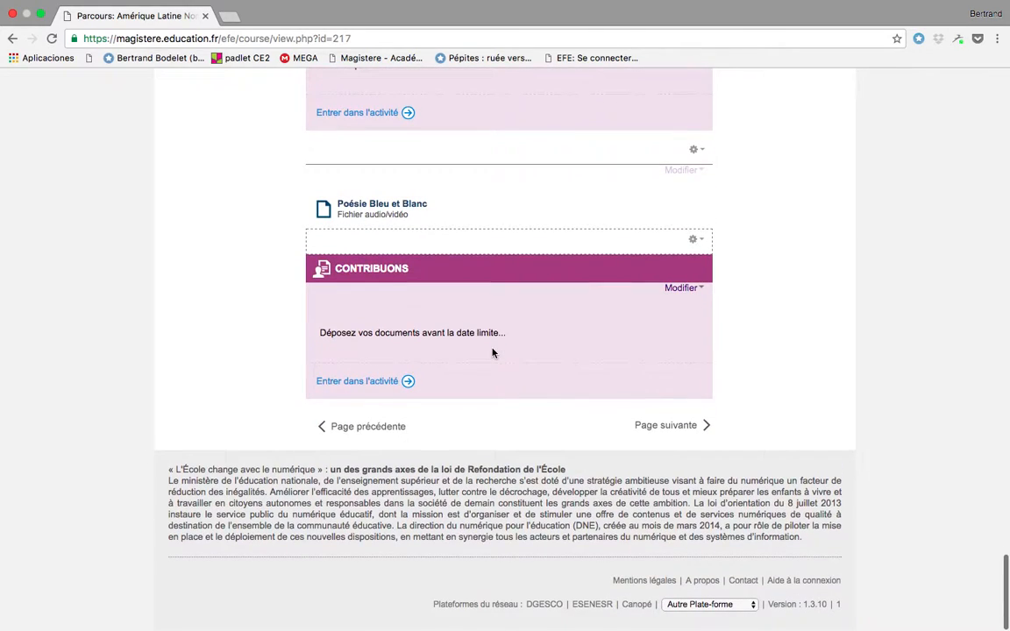
pyautogui.click(686, 293)
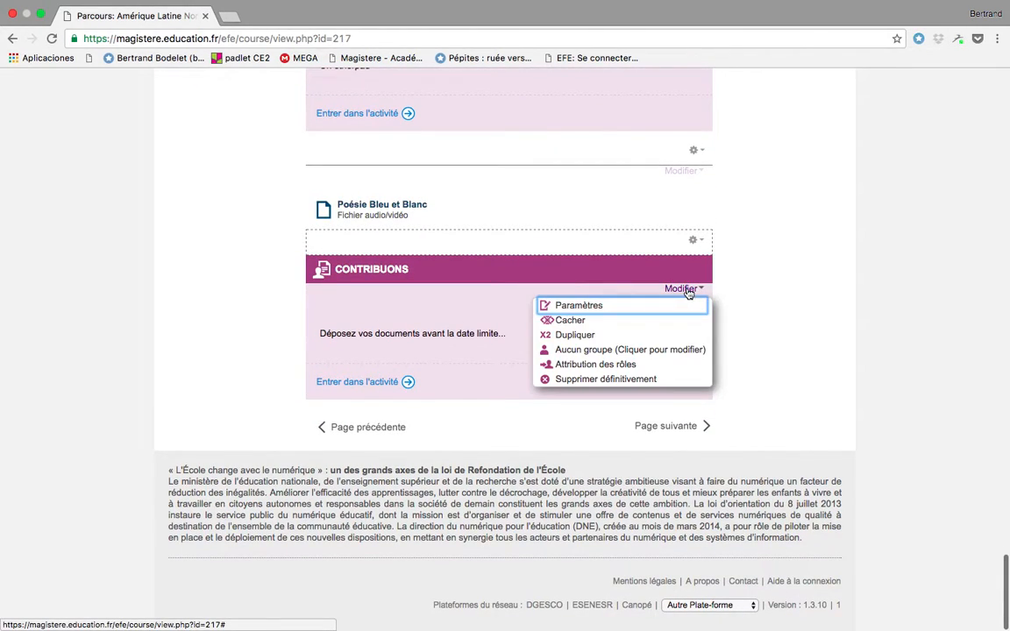
pyautogui.click(586, 303)
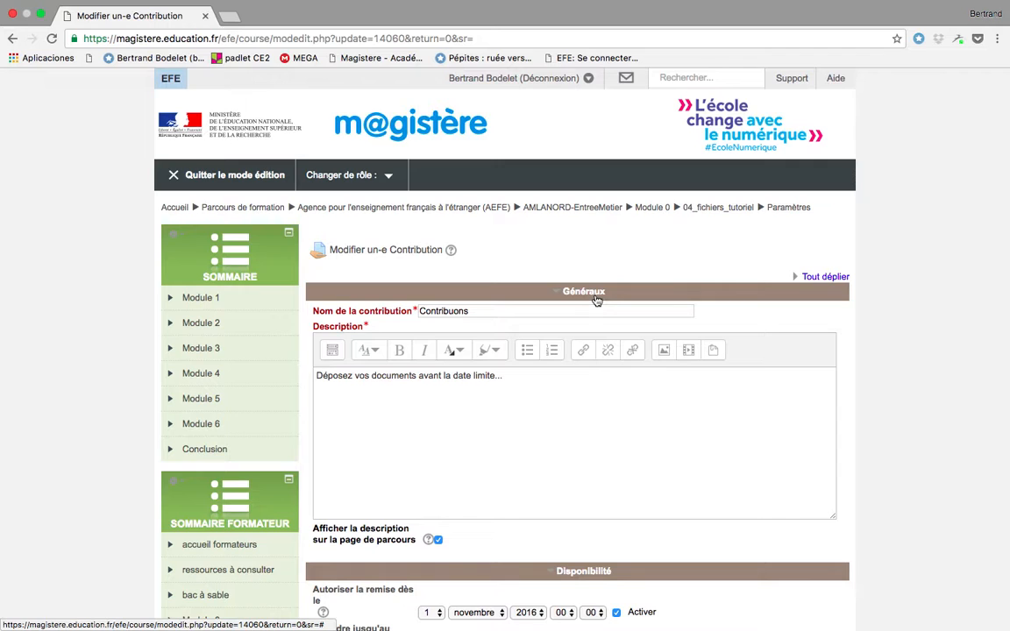
# Set the activity's grade type to Barème with the scale "Barème avec étoiles", and save back to the course
pyautogui.scroll(-10, 596, 301)
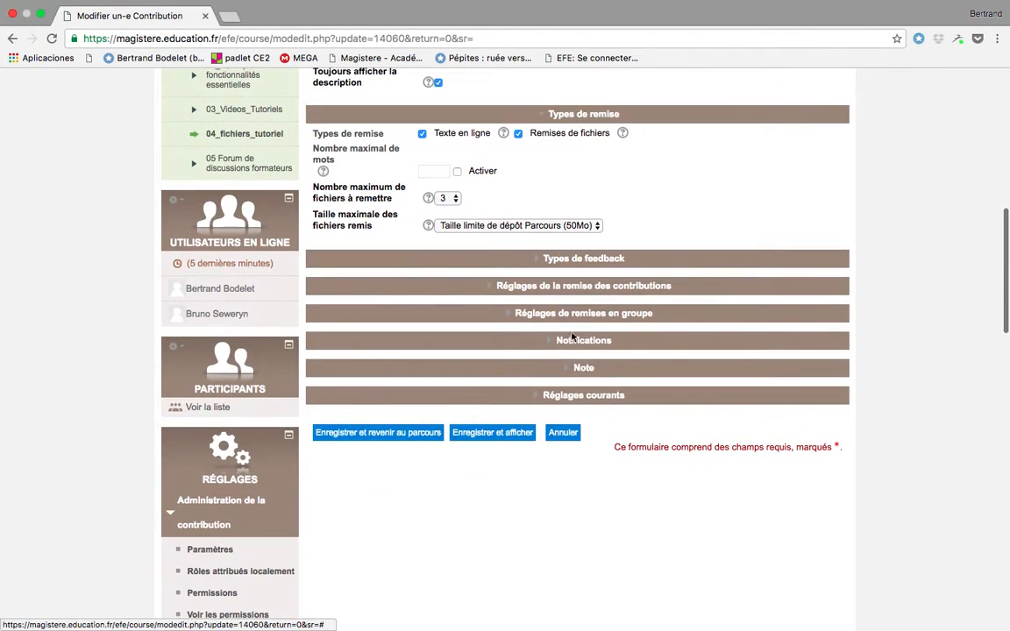
pyautogui.click(568, 372)
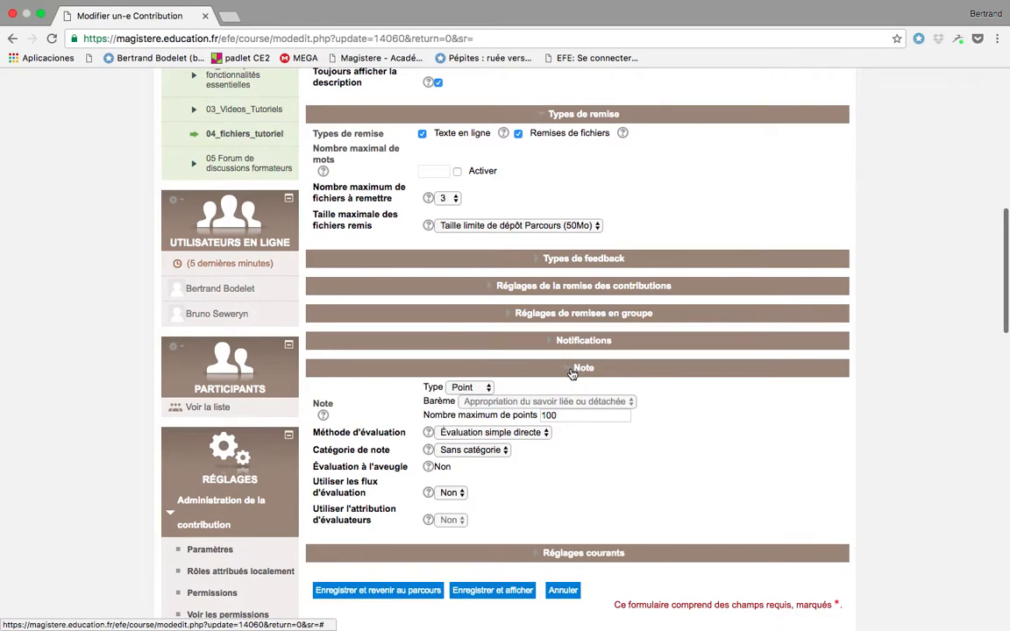
pyautogui.click(471, 388)
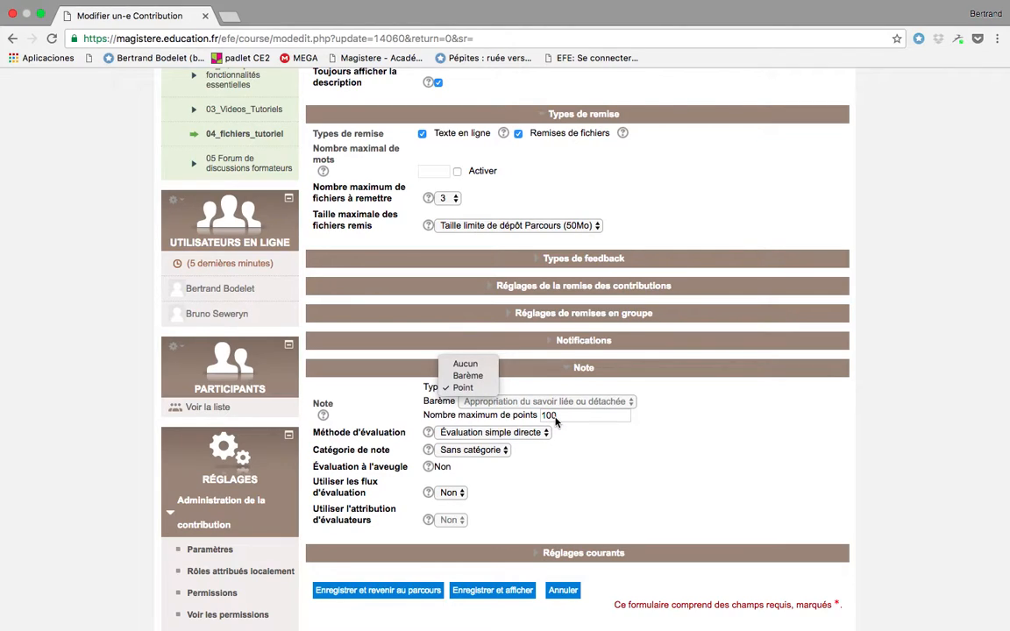
pyautogui.click(472, 377)
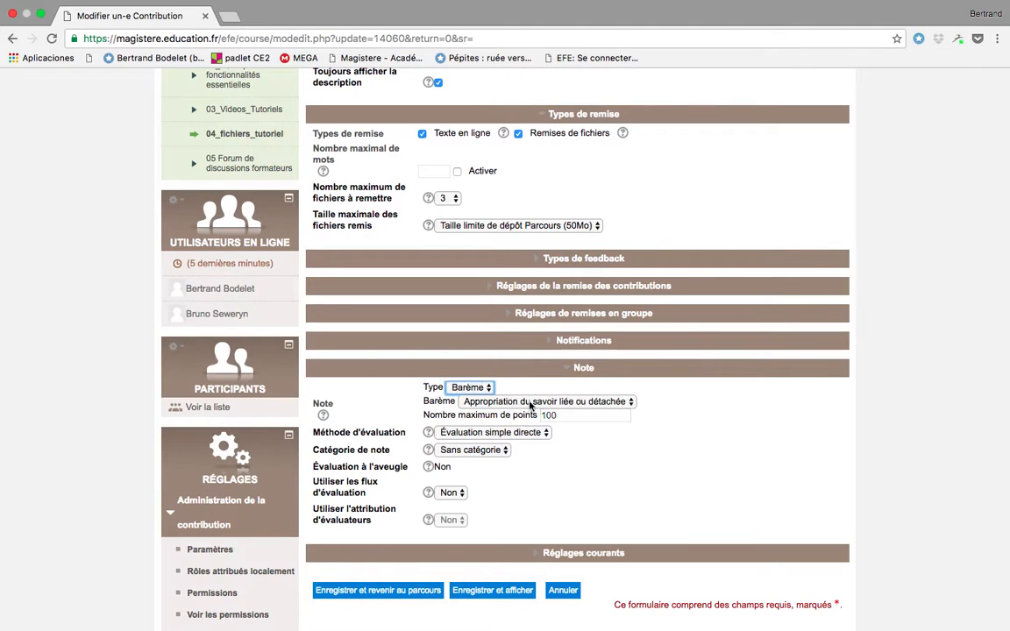
pyautogui.click(526, 402)
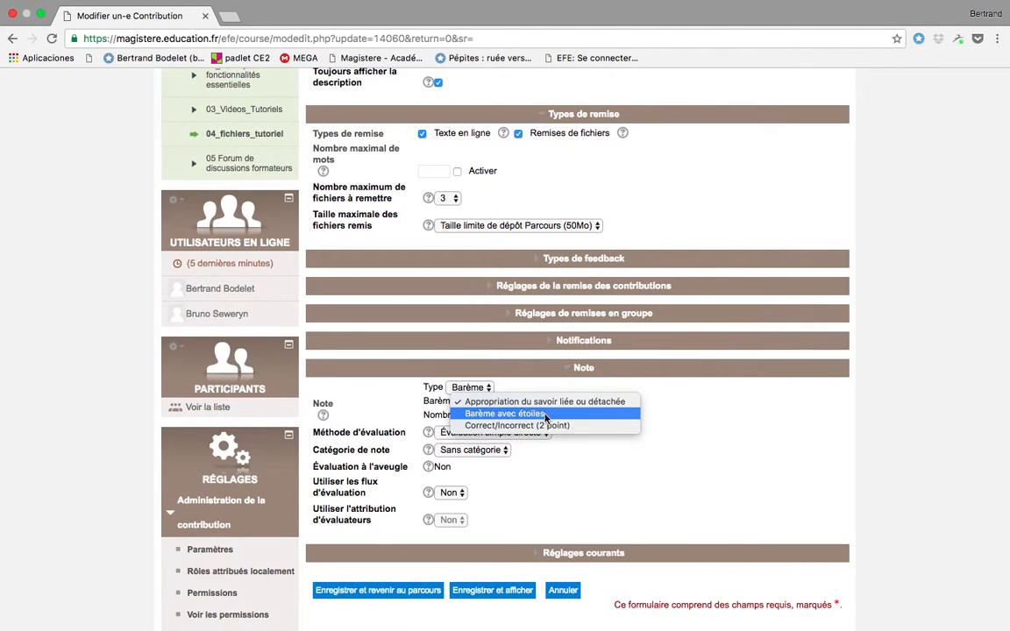
pyautogui.click(550, 414)
pyautogui.scroll(-3, 628, 450)
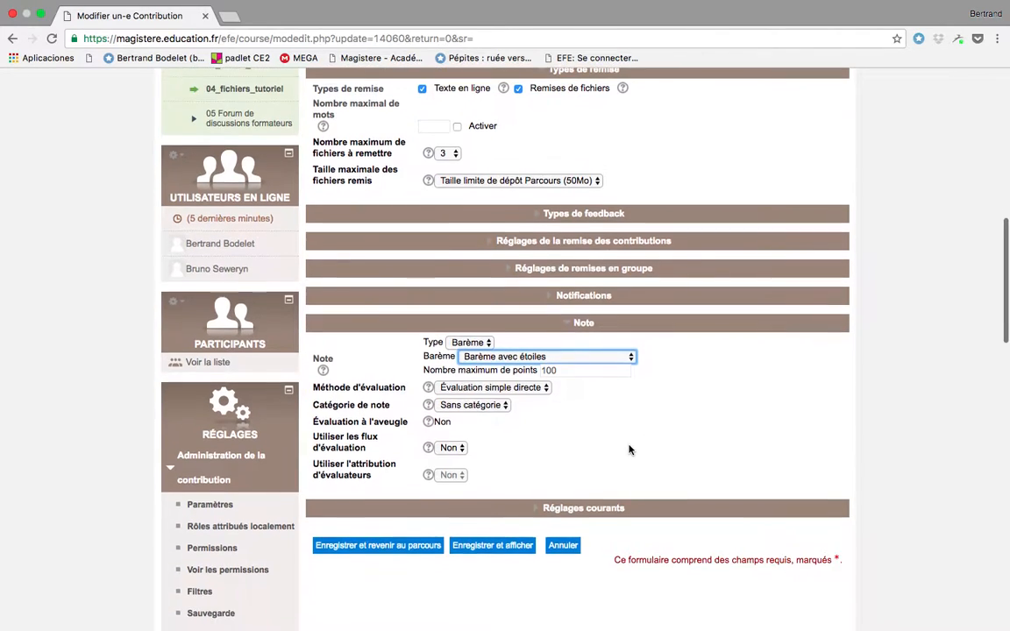
pyautogui.click(395, 457)
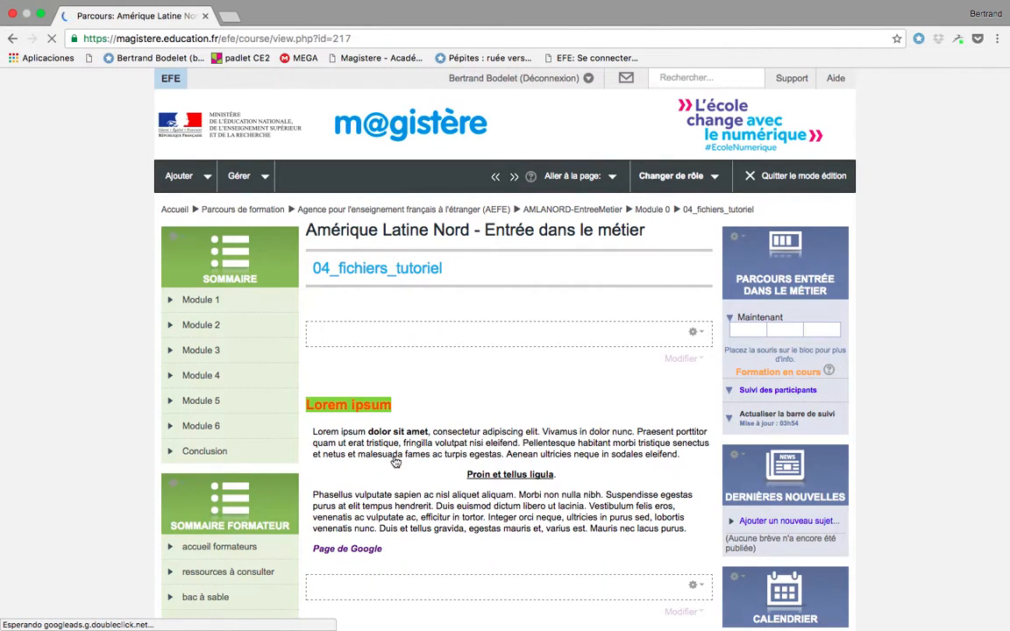
# Enter the Contribuons activity from the course page and open the grading table of all contributions
pyautogui.scroll(-20, 425, 377)
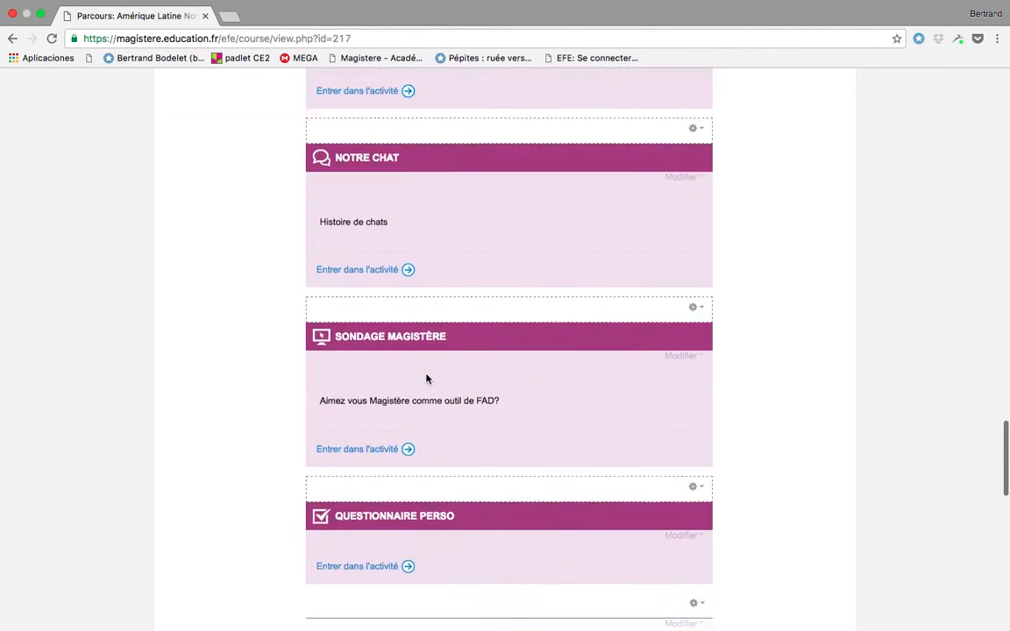
pyautogui.scroll(-15, 426, 379)
pyautogui.click(387, 383)
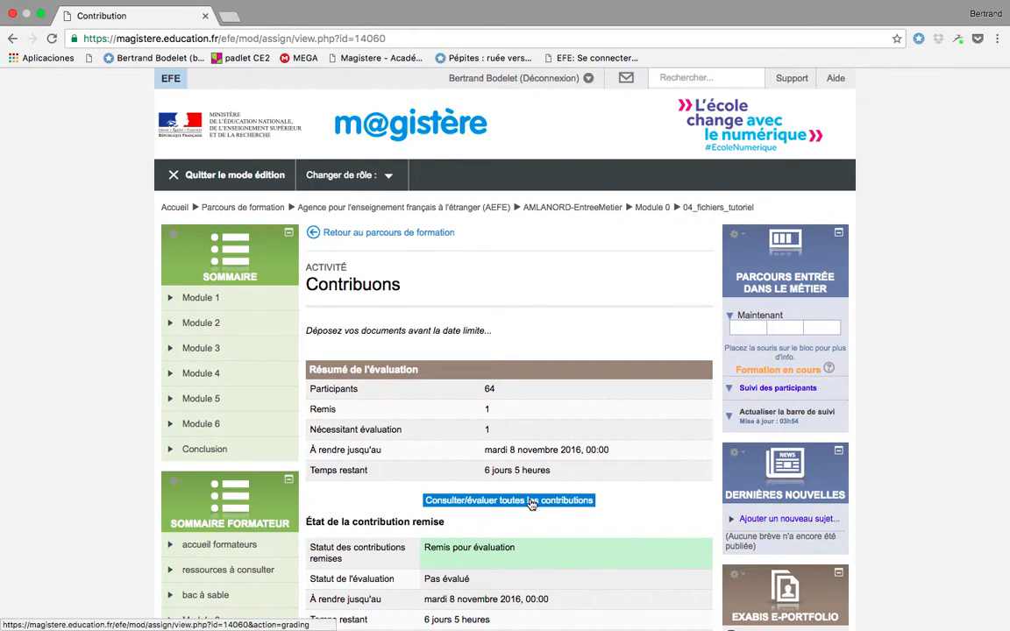
pyautogui.click(531, 501)
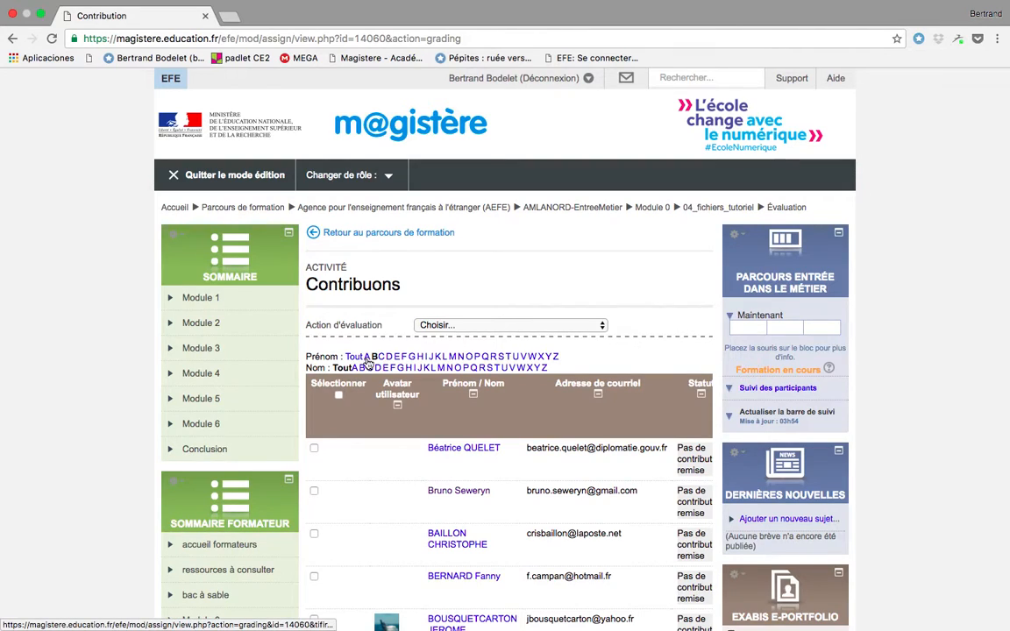
# Examine the row submitted for grading, including its status, edit options, modification date, online text and files
pyautogui.scroll(-5, 394, 359)
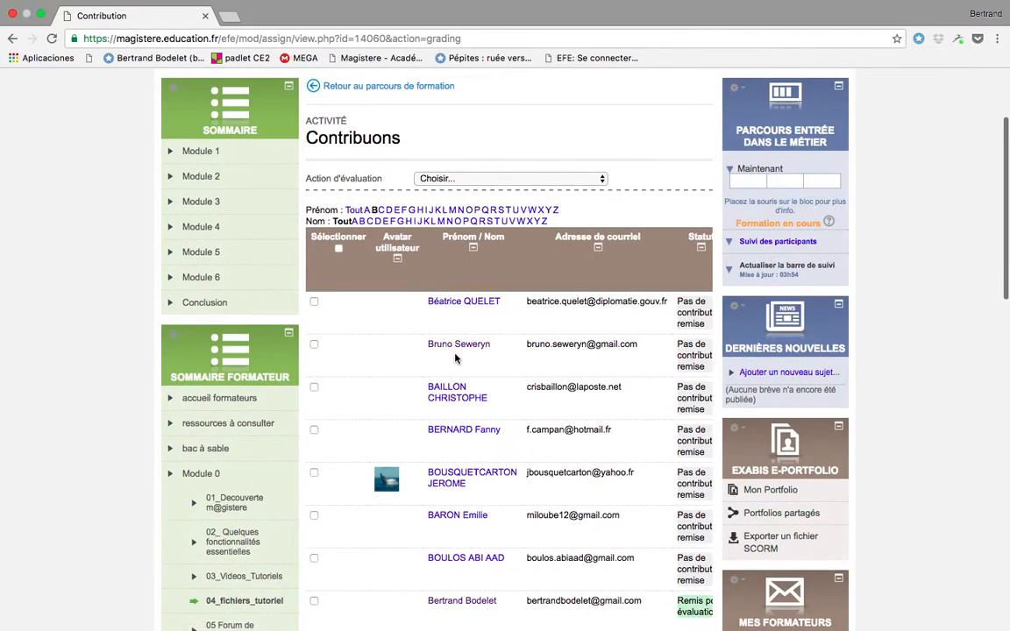
pyautogui.scroll(-1, 484, 394)
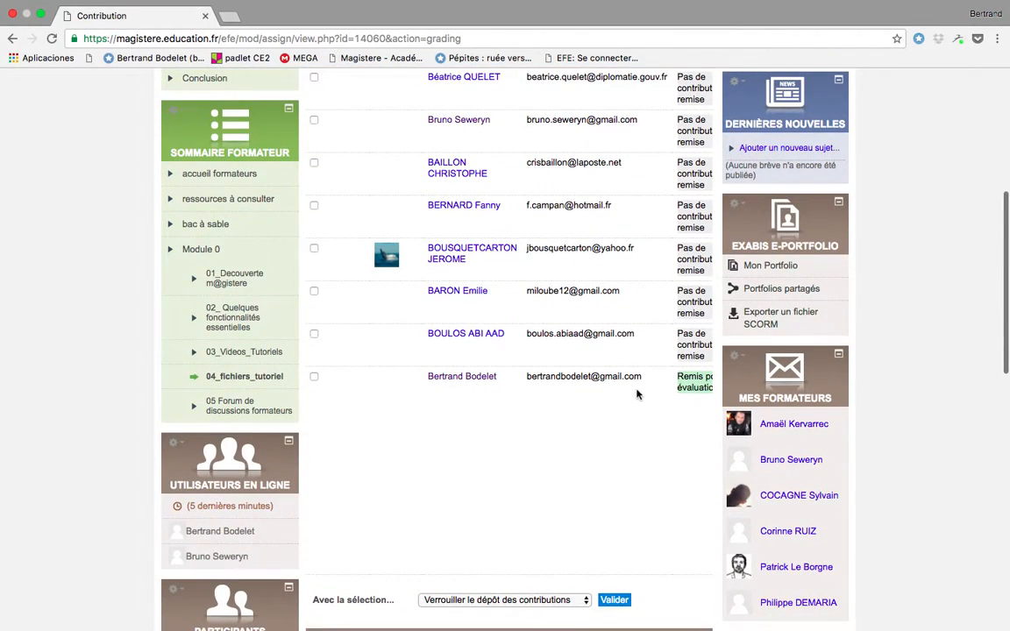
pyautogui.hscroll(3, 637, 395)
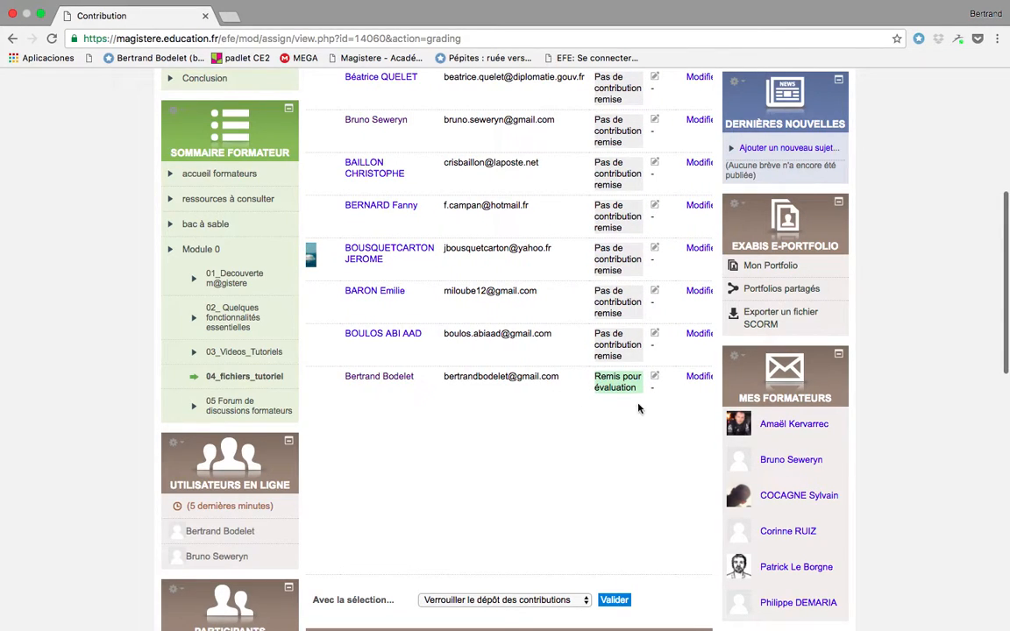
pyautogui.hscroll(7, 612, 391)
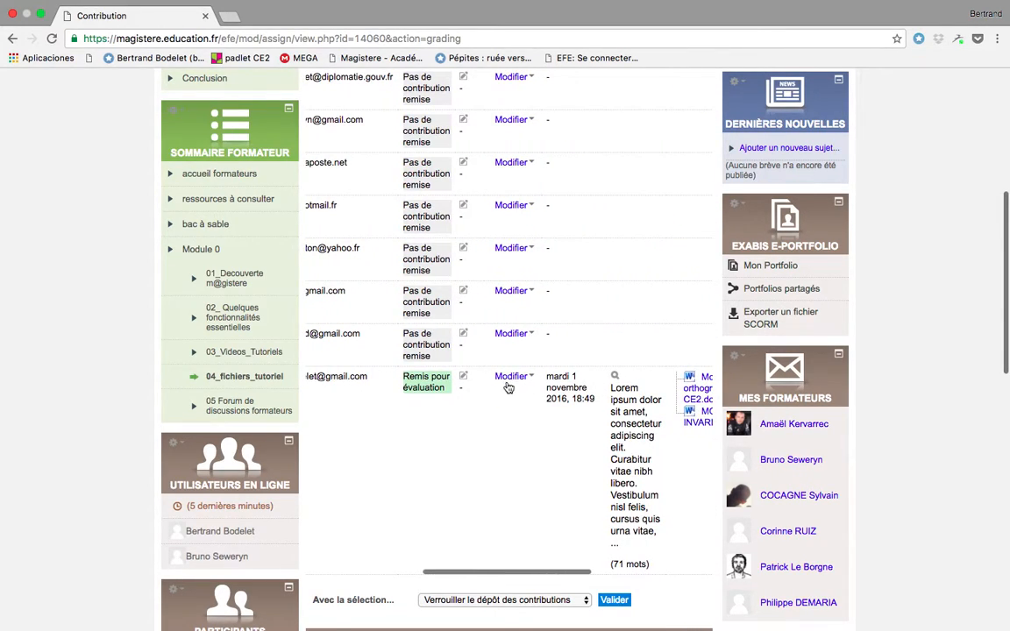
pyautogui.hscroll(1, 518, 383)
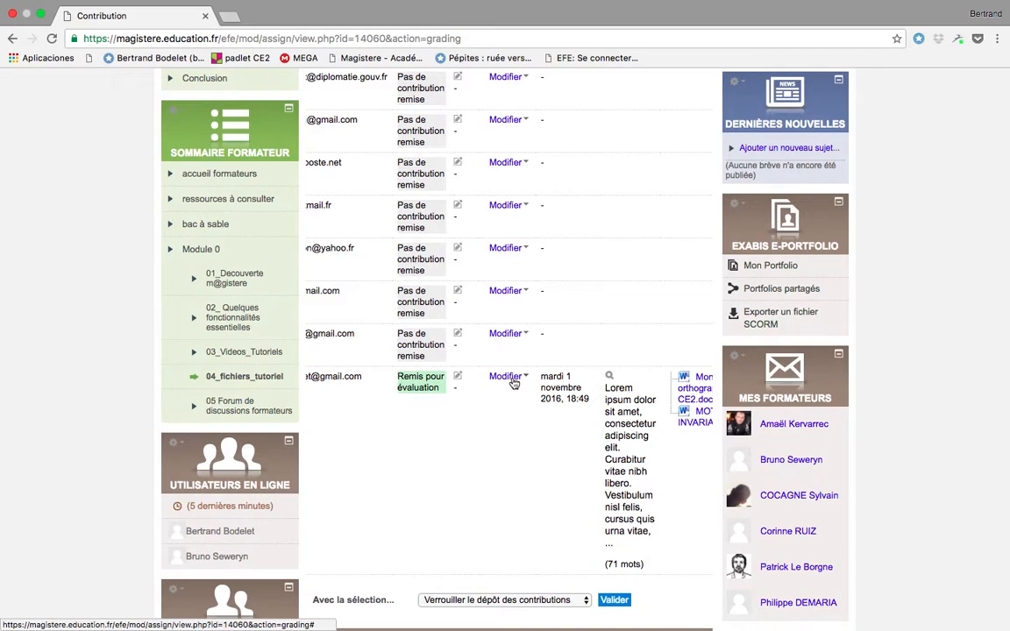
pyautogui.hscroll(-1, 571, 383)
pyautogui.hscroll(-10, 571, 382)
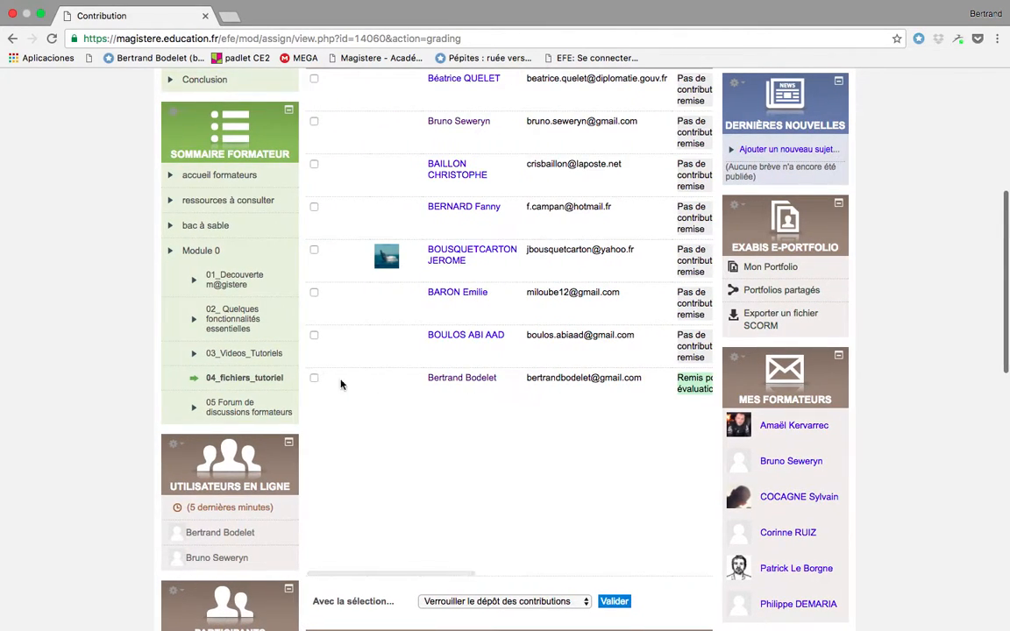
# Select the contribution submitted for grading in the table and open its grading page
pyautogui.click(314, 379)
pyautogui.hscroll(8, 443, 378)
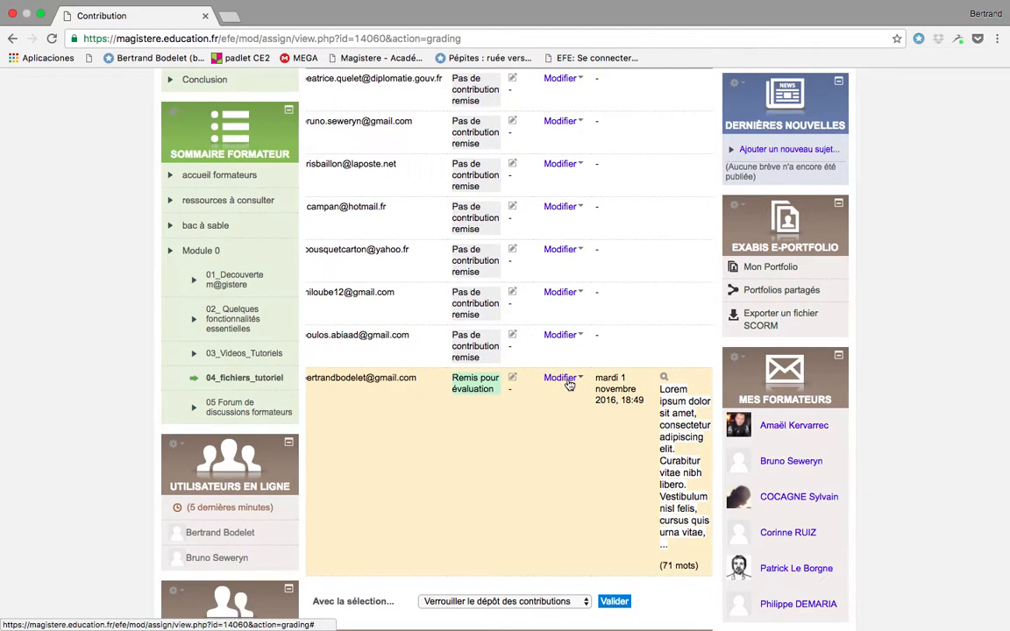
pyautogui.click(570, 379)
pyautogui.click(540, 396)
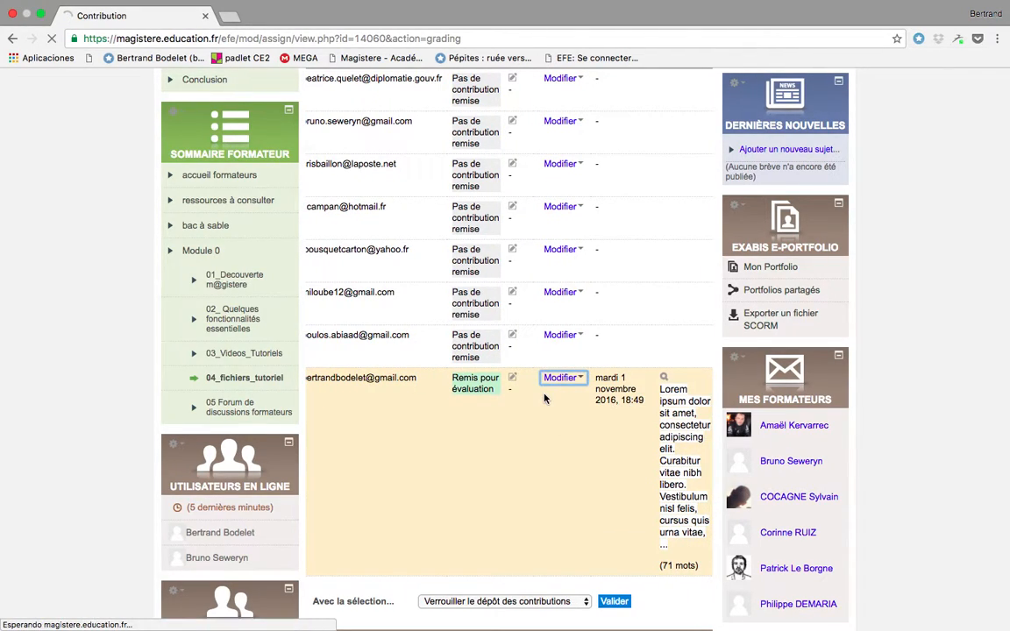
# Add and save the comment "Bon travail" on the submitted contribution
pyautogui.scroll(-3, 544, 399)
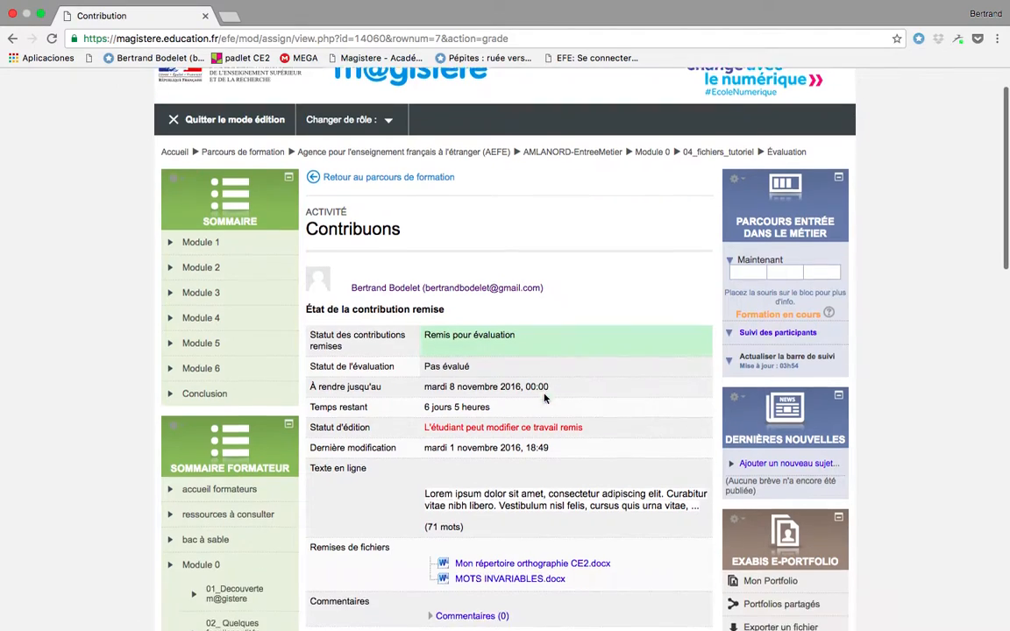
pyautogui.scroll(-2, 544, 399)
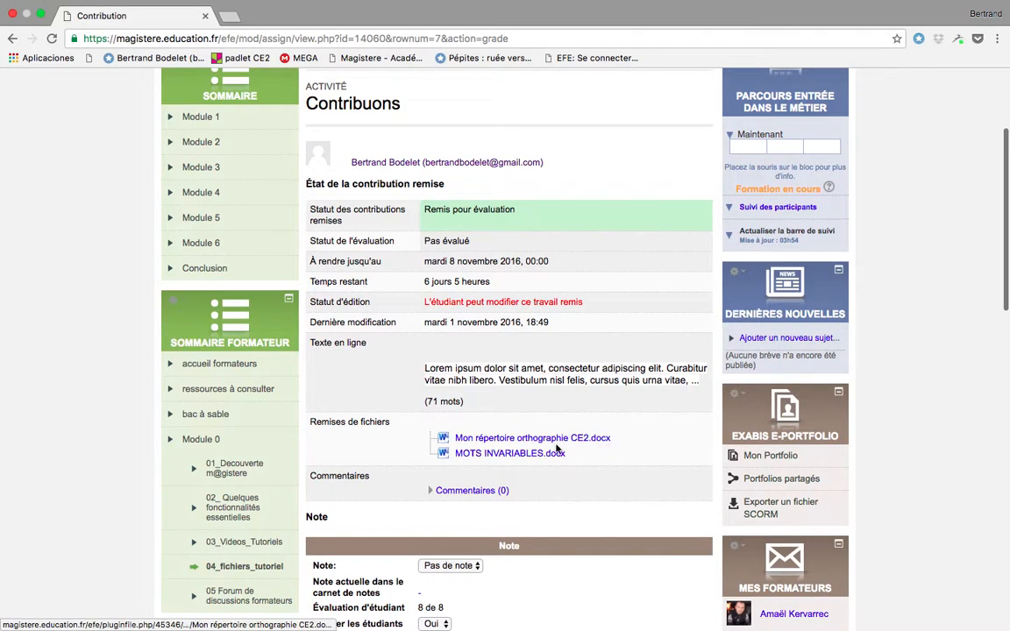
pyautogui.scroll(-1, 609, 450)
pyautogui.scroll(-1, 534, 439)
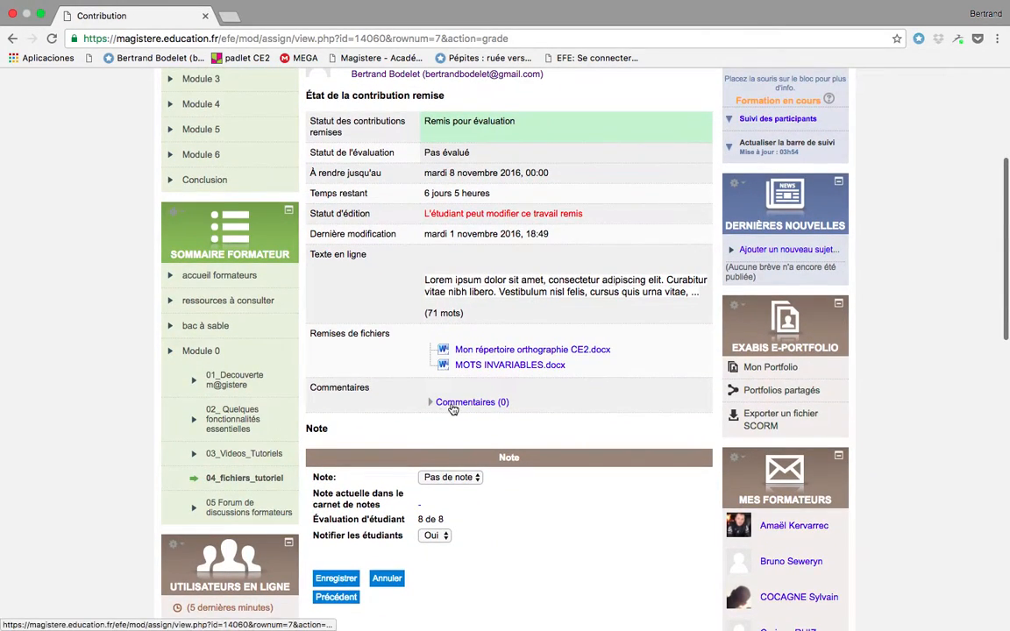
pyautogui.click(453, 405)
pyautogui.click(478, 423)
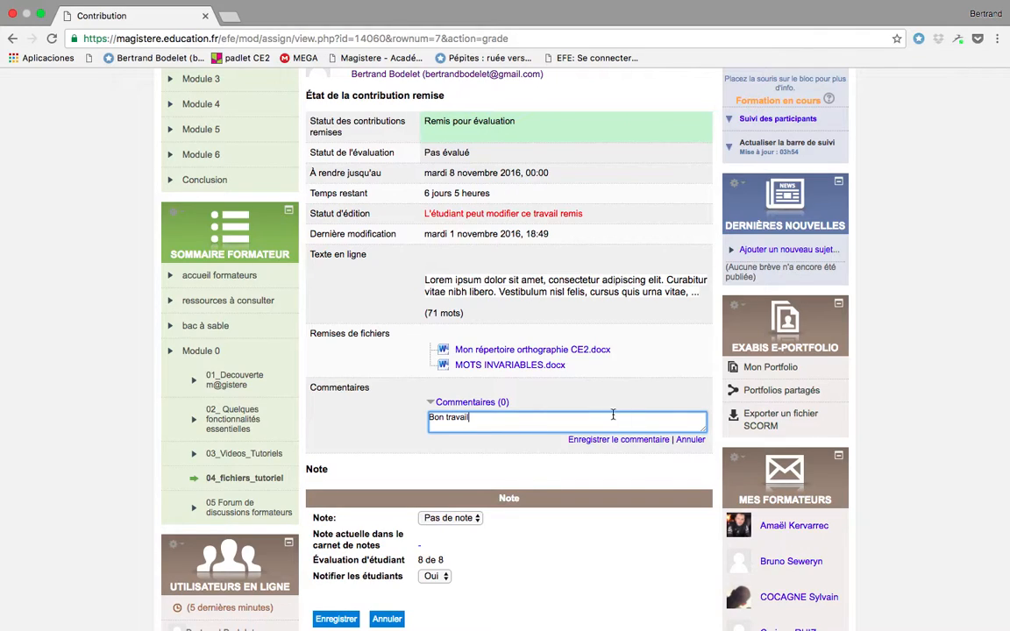
pyautogui.click(606, 443)
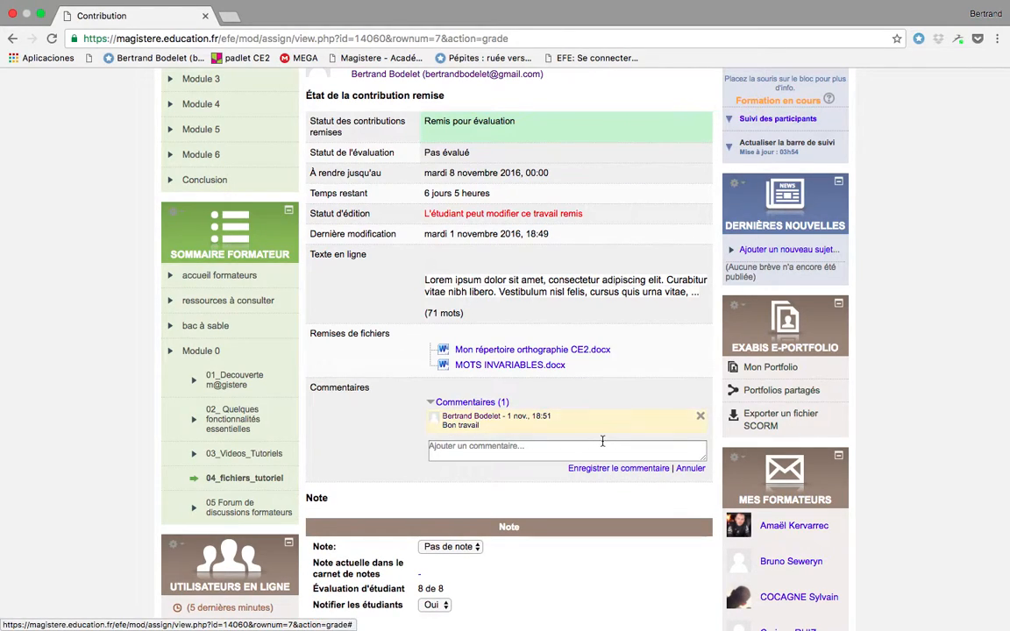
# Grade the contribution with four stars out of five, save the grade, and continue back to the grading table
pyautogui.scroll(-3, 575, 433)
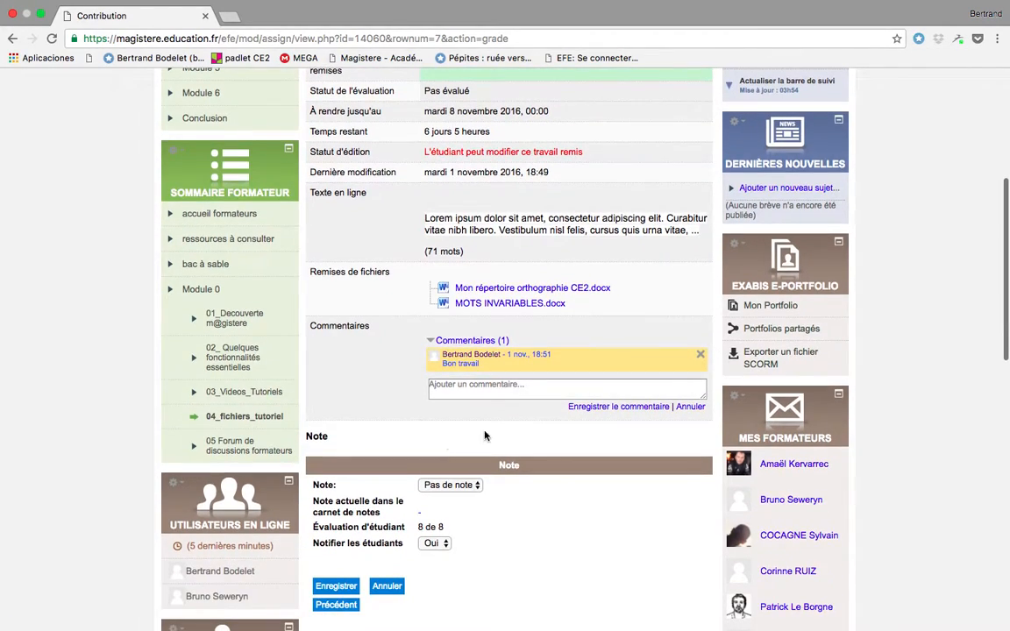
pyautogui.scroll(-3, 485, 436)
pyautogui.click(465, 399)
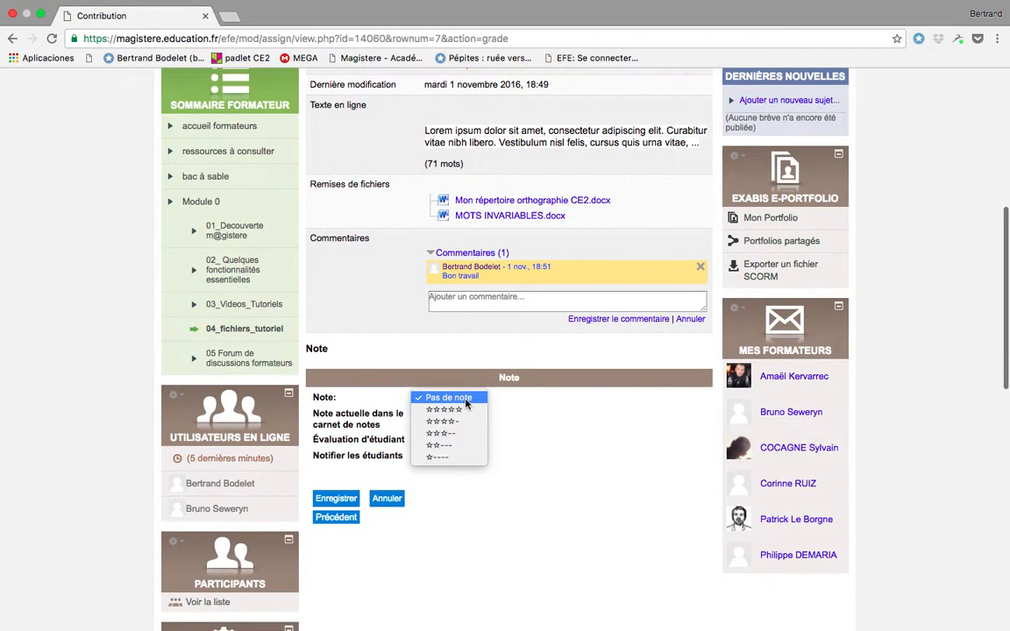
pyautogui.click(467, 425)
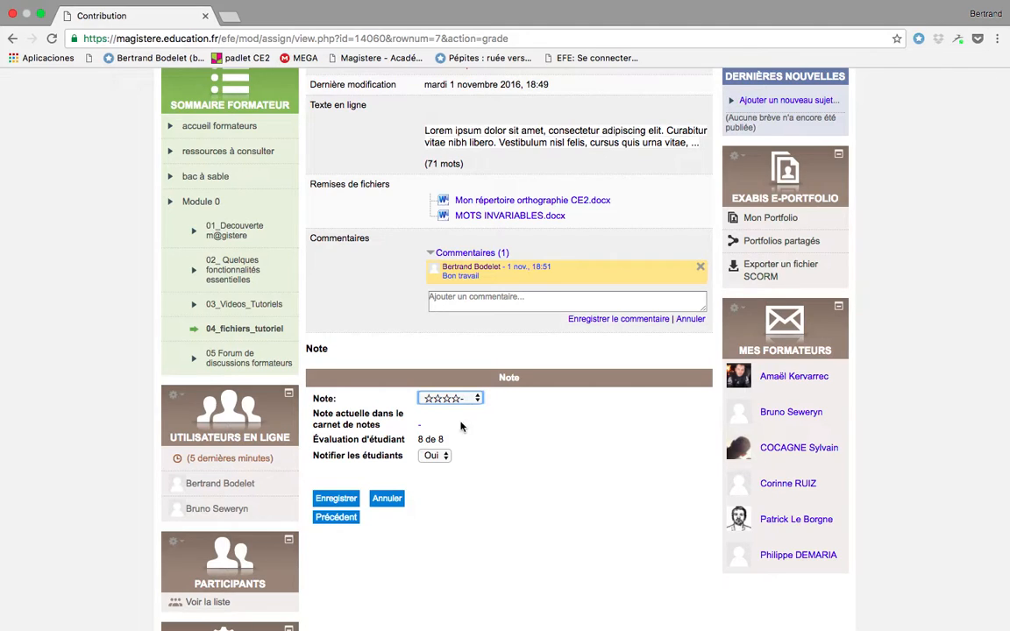
pyautogui.scroll(-3, 470, 423)
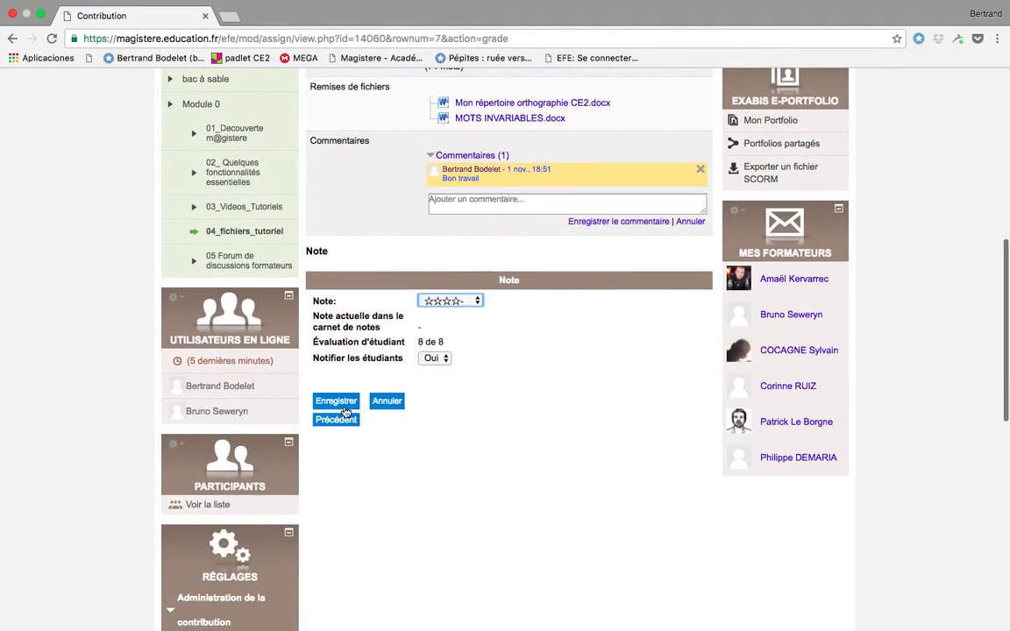
pyautogui.click(342, 404)
pyautogui.scroll(6, 342, 404)
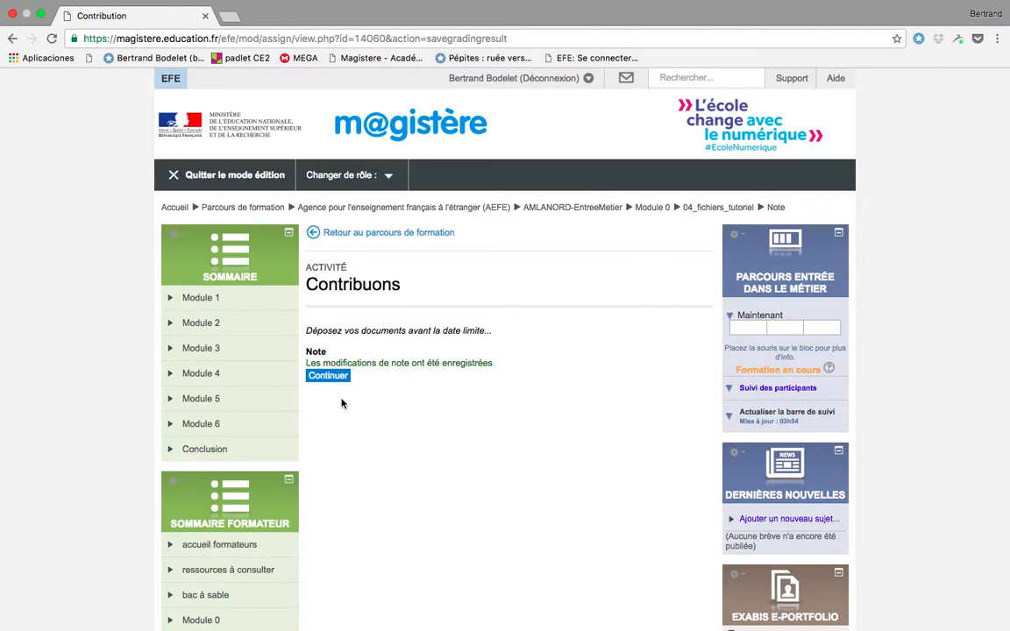
pyautogui.click(327, 375)
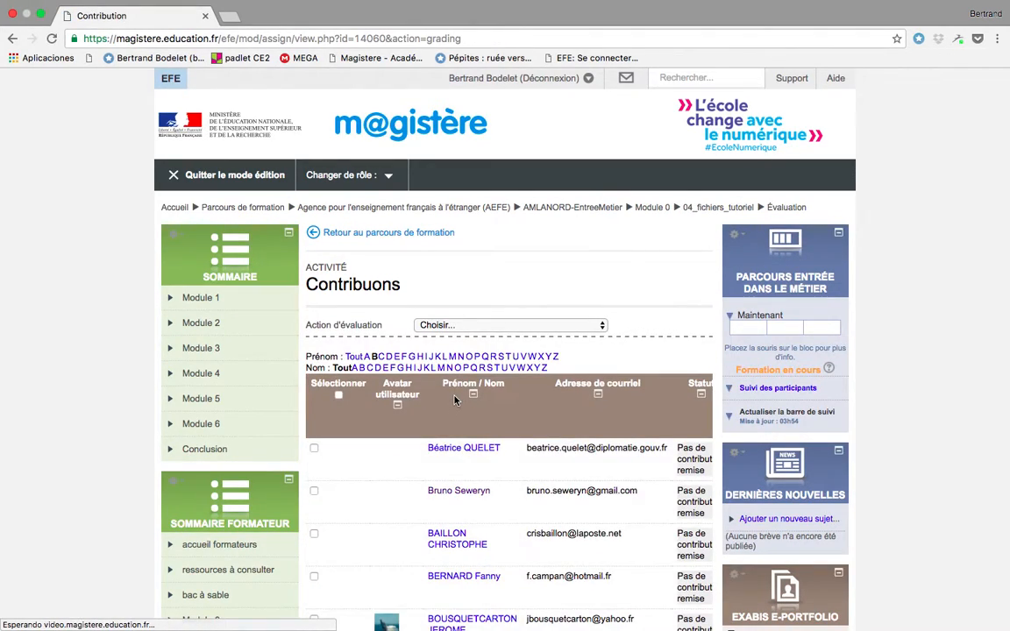
# Examine the graded contribution's row, including its status, star grade, submitted files, expanded comments and final grade
pyautogui.scroll(-5, 454, 401)
pyautogui.scroll(-1, 454, 400)
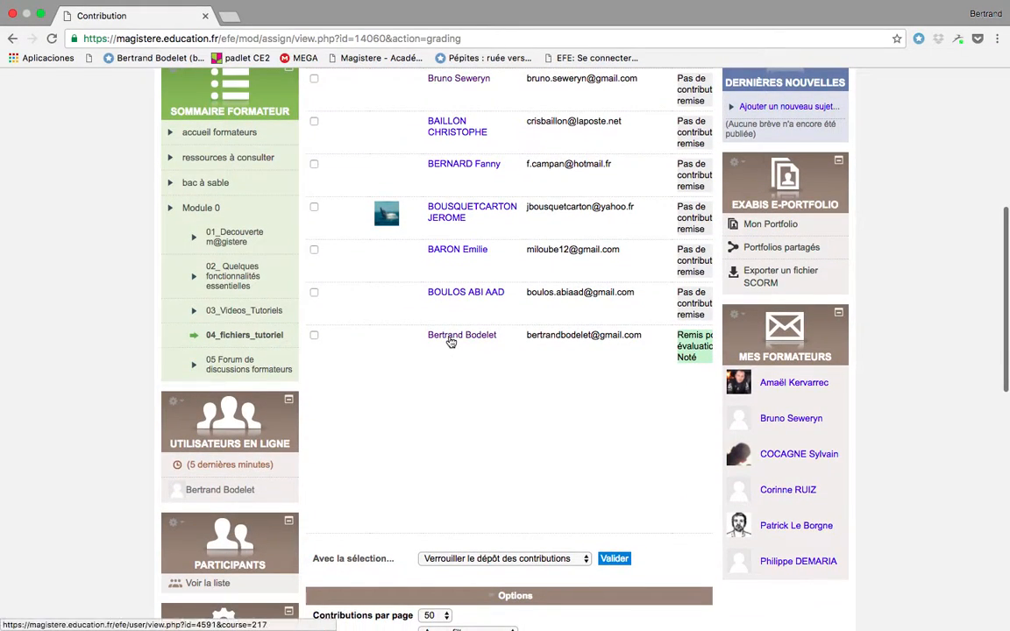
pyautogui.hscroll(6, 452, 342)
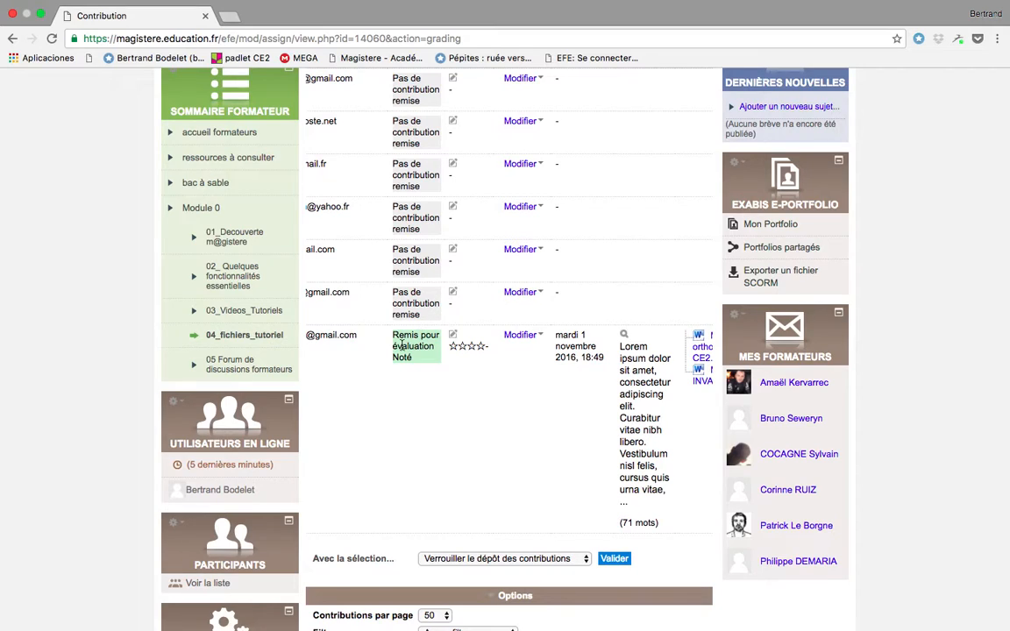
pyautogui.hscroll(2, 477, 346)
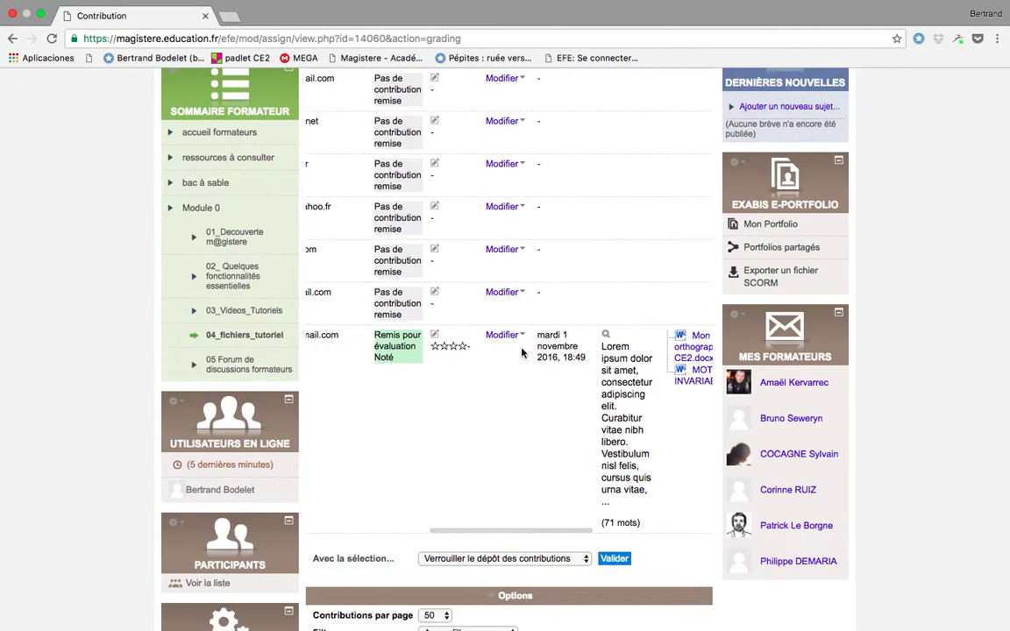
pyautogui.hscroll(5, 530, 348)
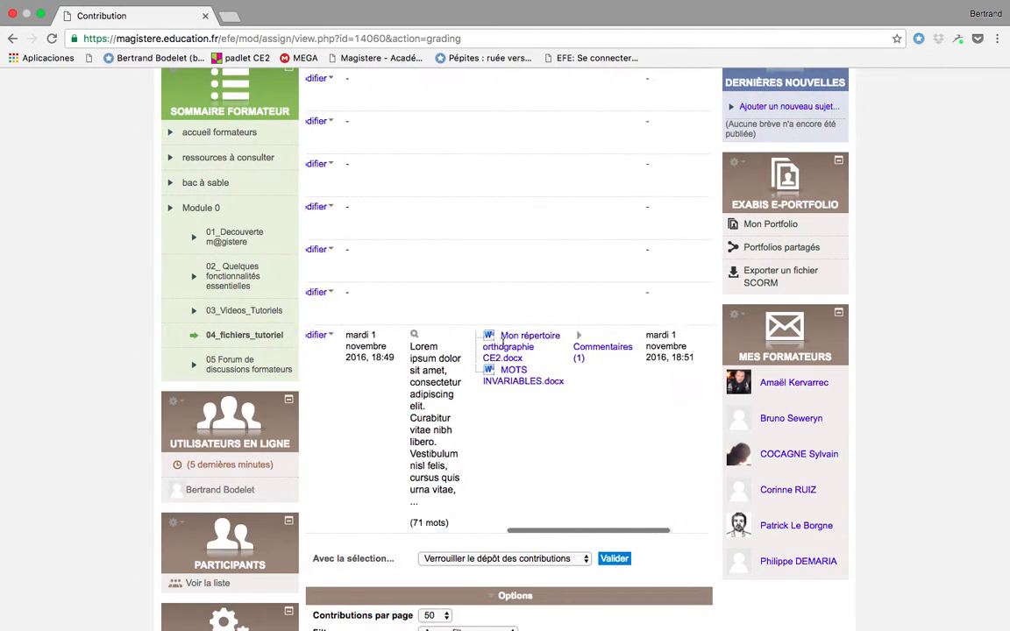
pyautogui.click(492, 355)
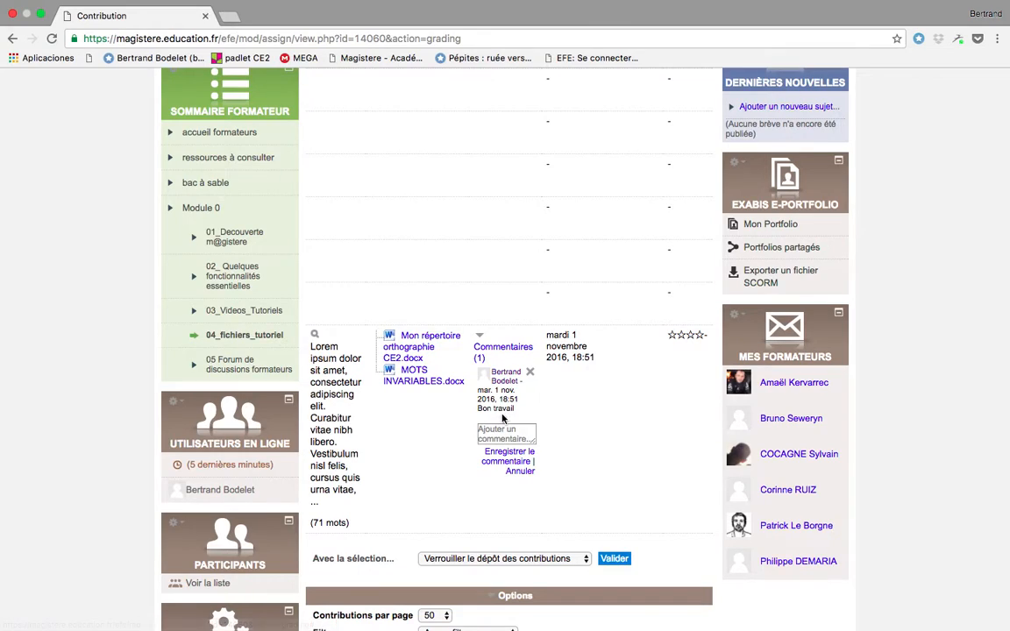
pyautogui.click(499, 351)
pyautogui.click(499, 350)
pyautogui.hscroll(-10, 537, 412)
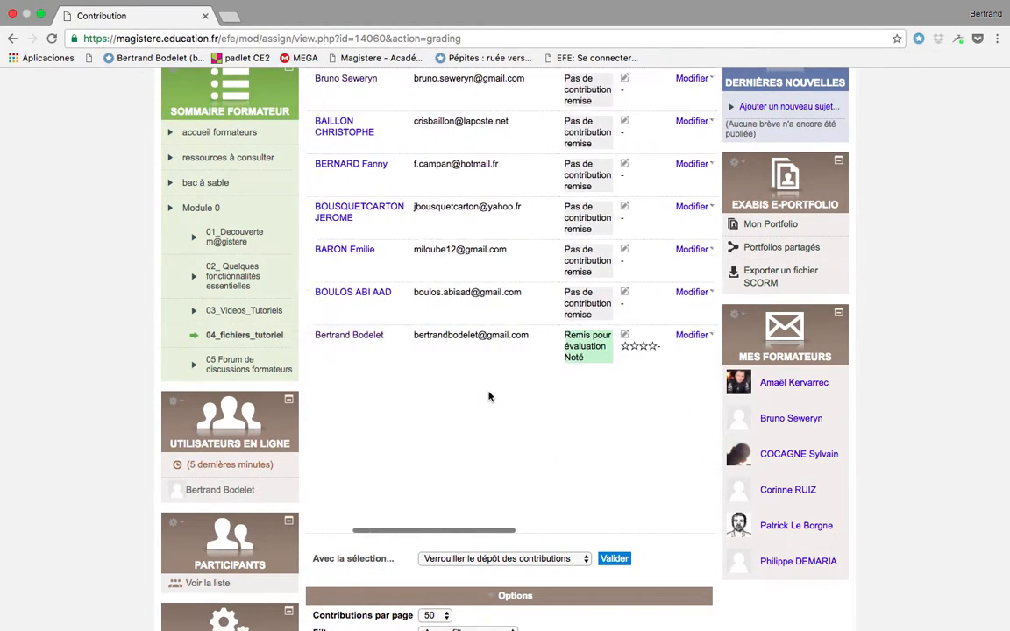
# Save the grading table's display options and refresh the table
pyautogui.scroll(-3, 489, 395)
pyautogui.scroll(-2, 491, 395)
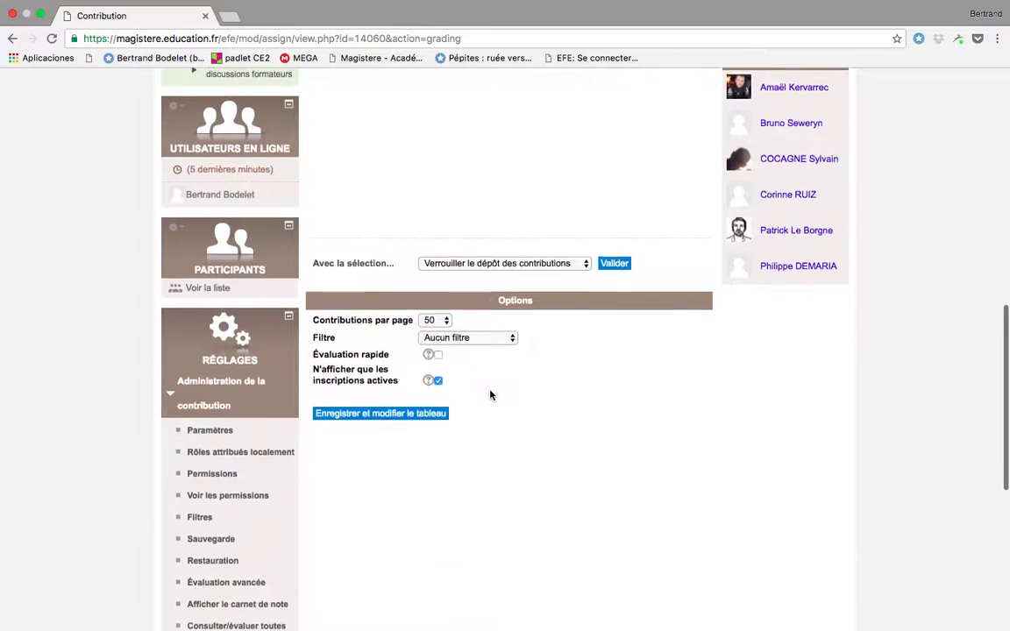
pyautogui.click(376, 412)
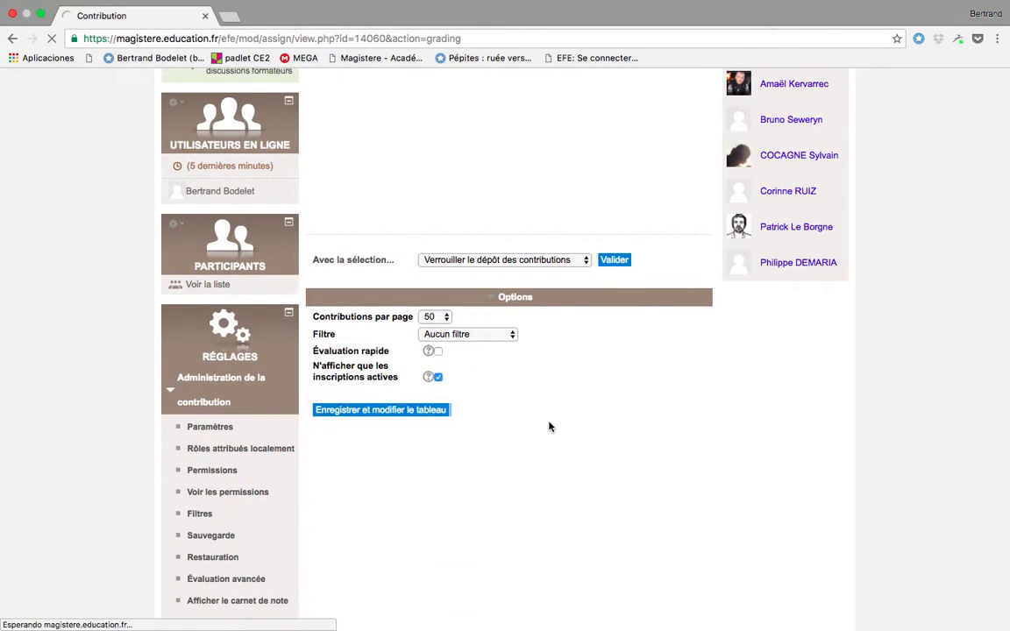
pyautogui.scroll(-5, 549, 427)
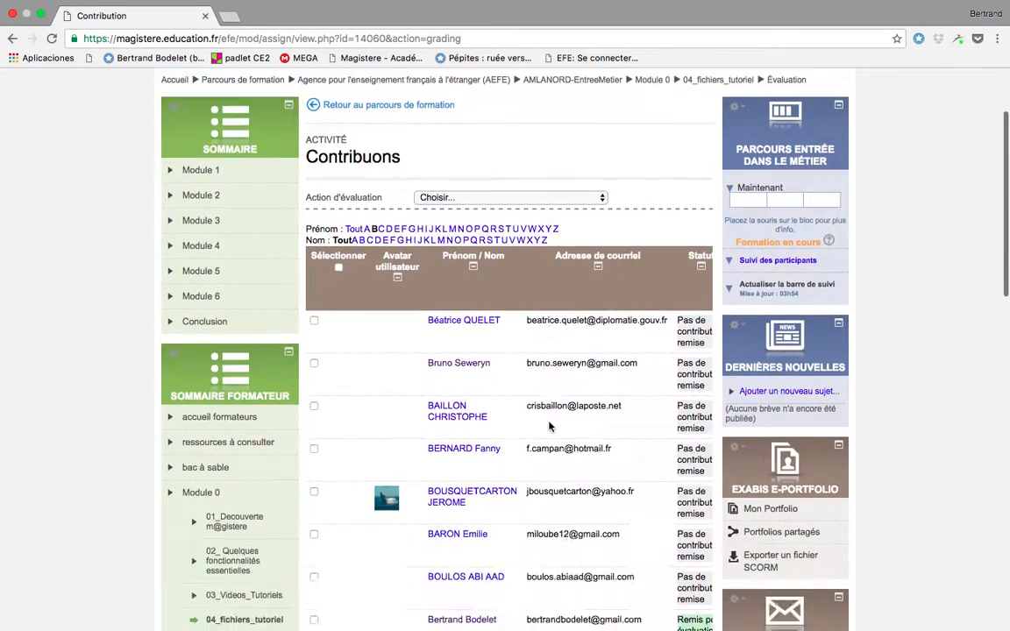